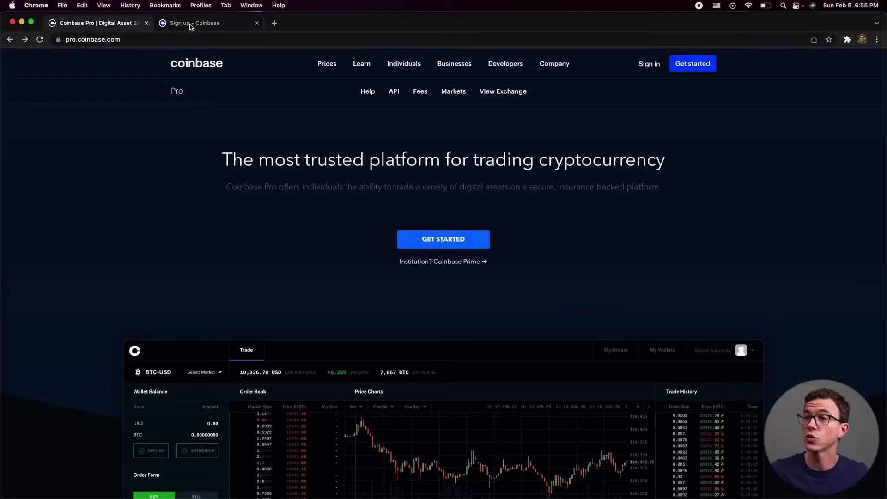
# - Begin Coinbase Pro sign-up with the Get started button at the top right
pyautogui.click(688, 67)
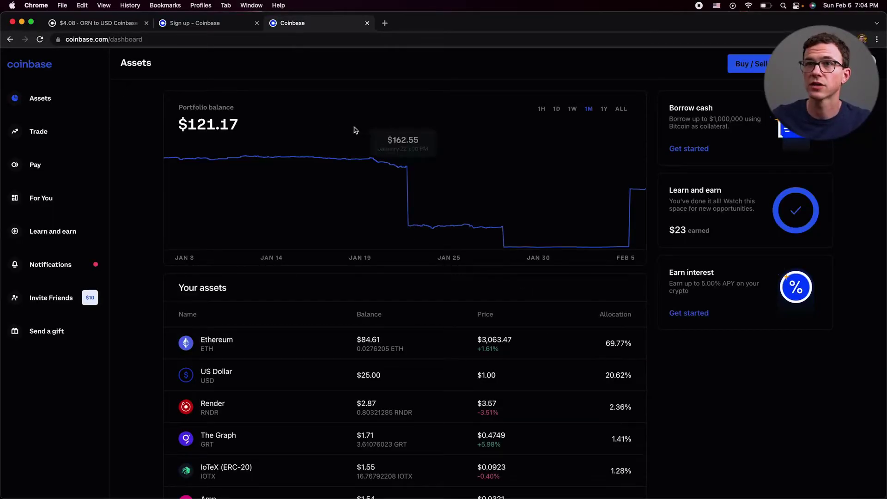
# - Open the Bitcoin price page from the Trade asset list, keeping Bitcoin as the buy asset
pyautogui.click(35, 133)
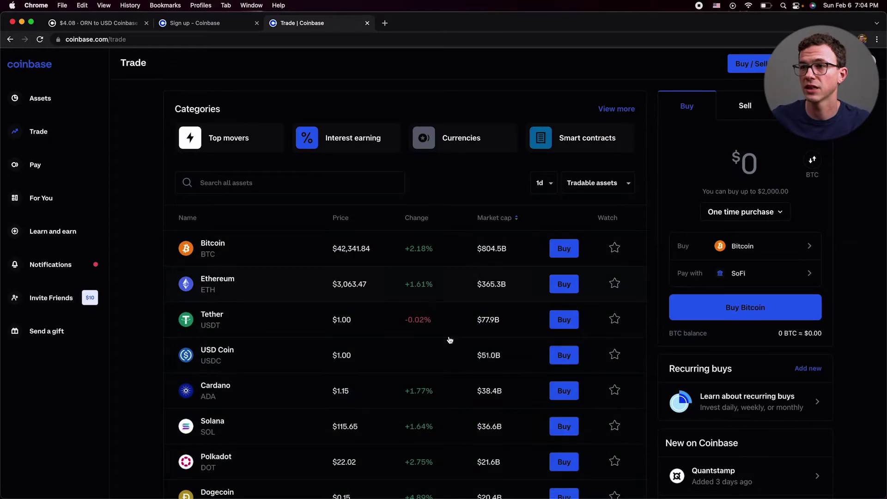
pyautogui.scroll(-10, 442, 304)
pyautogui.scroll(10, 451, 356)
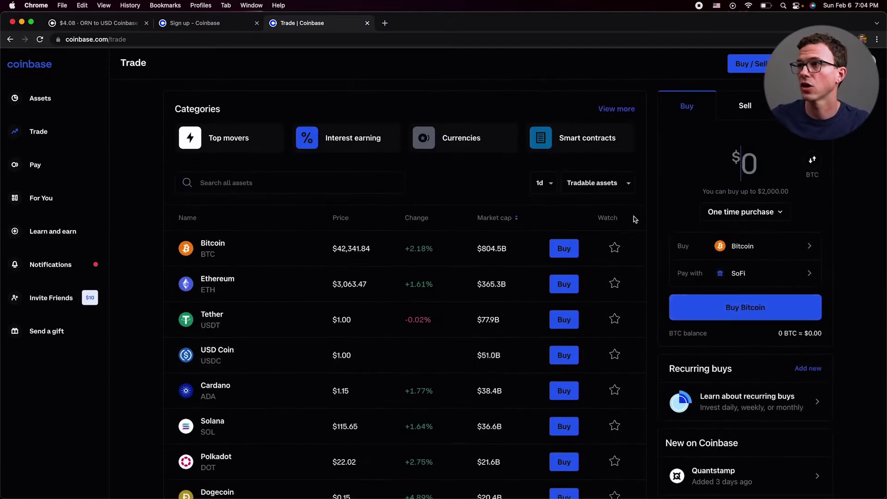
pyautogui.click(780, 253)
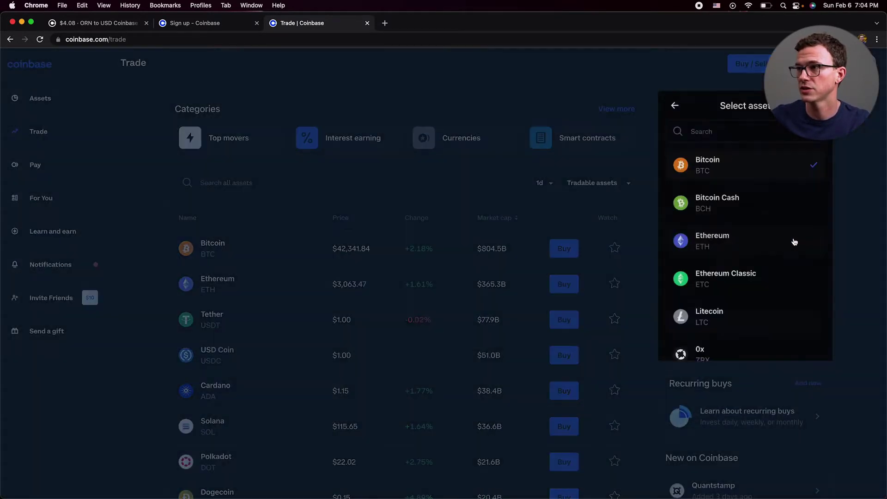
pyautogui.click(871, 291)
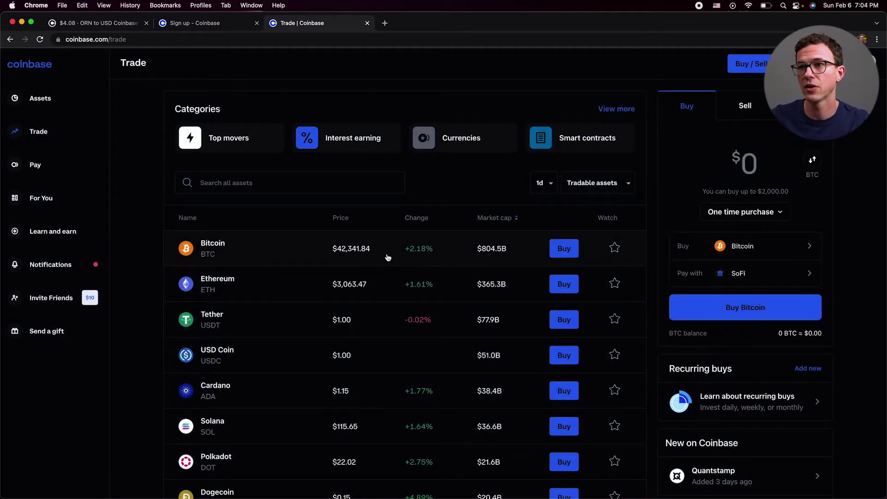
pyautogui.click(389, 250)
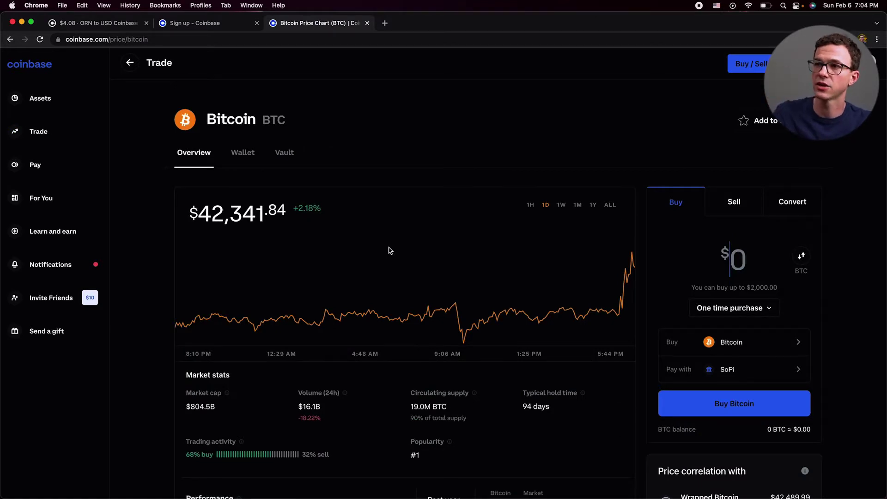
# - Enter a $100 one-time Bitcoin purchase and preview it
pyautogui.scroll(-5, 439, 306)
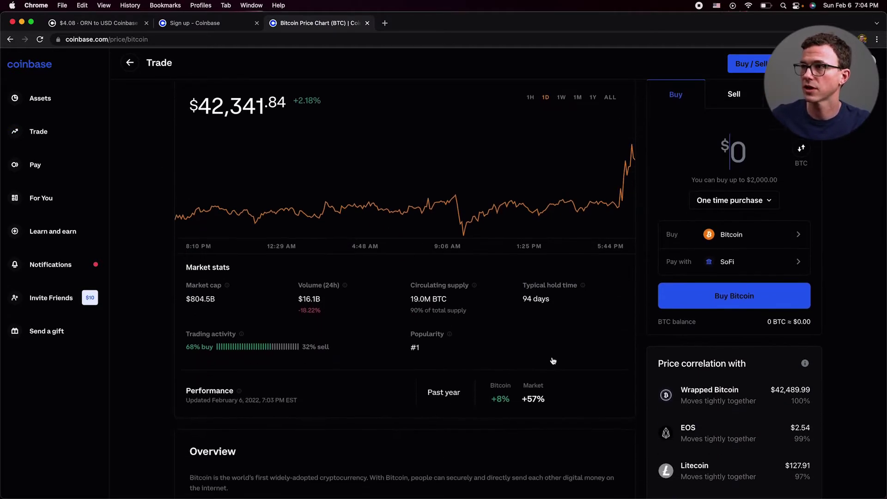
pyautogui.scroll(4, 553, 361)
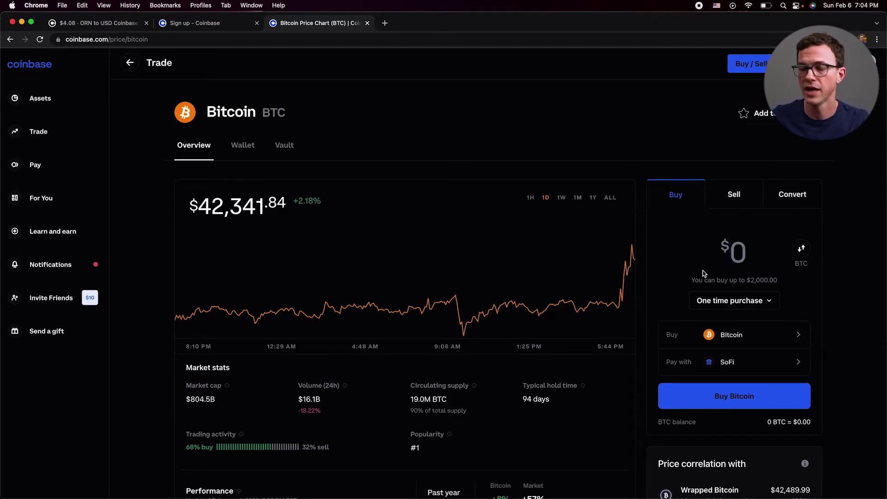
pyautogui.write('100')
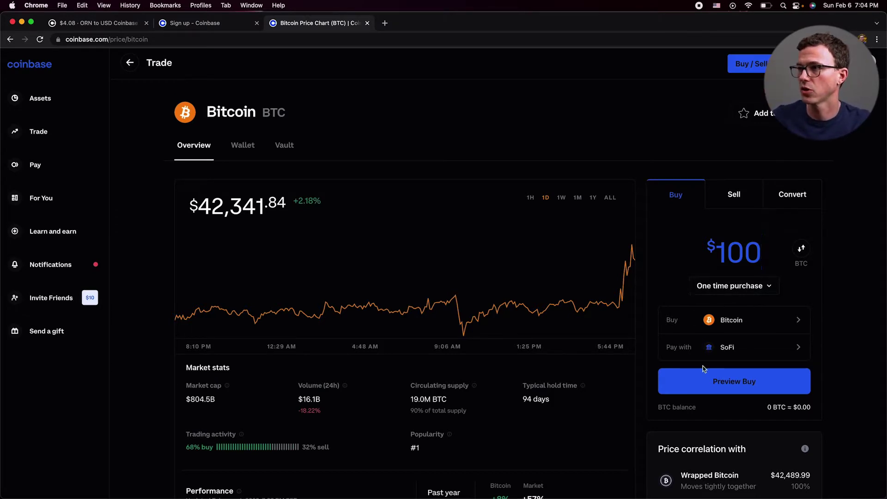
pyautogui.click(720, 382)
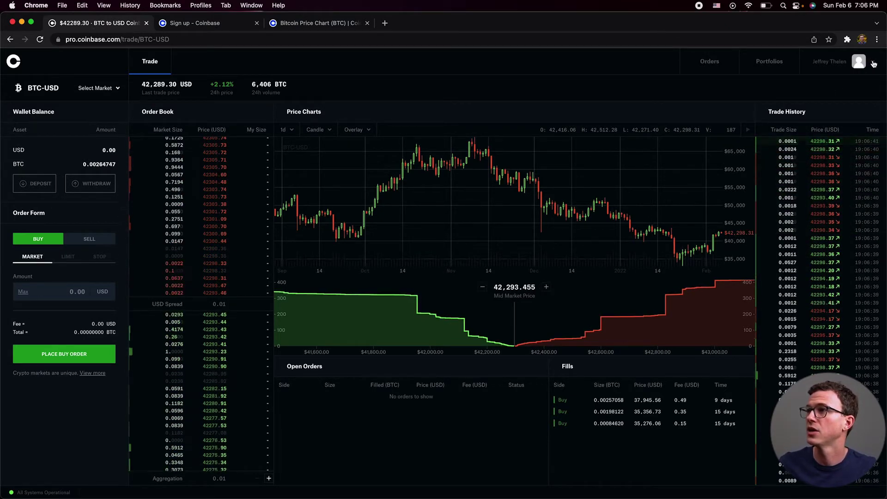
# - Open Banking from the profile menu and begin adding a new funding account
pyautogui.click(872, 63)
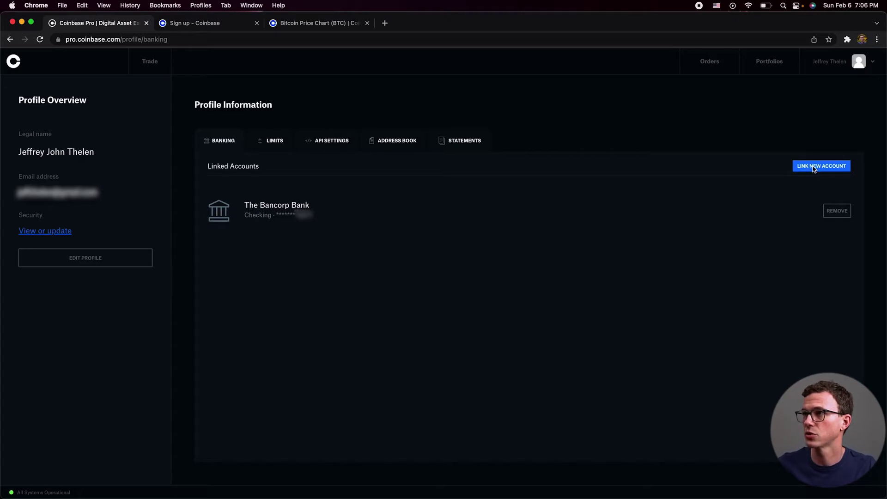
pyautogui.click(814, 169)
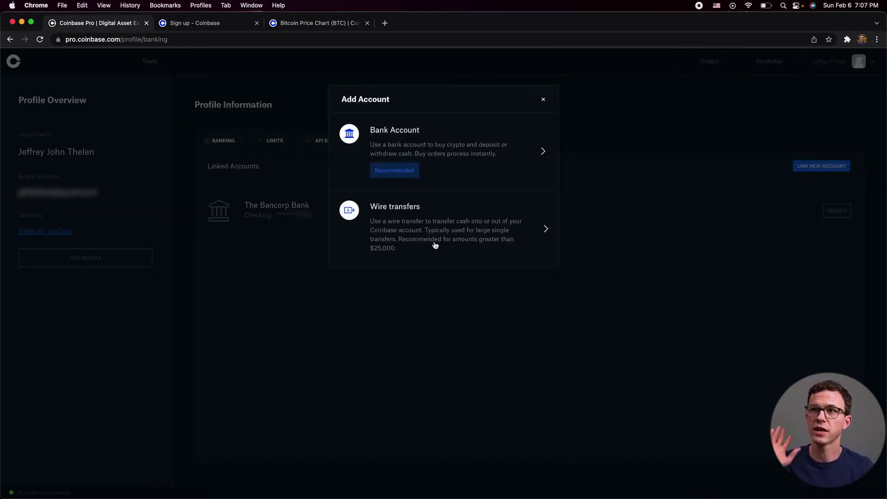
pyautogui.click(452, 153)
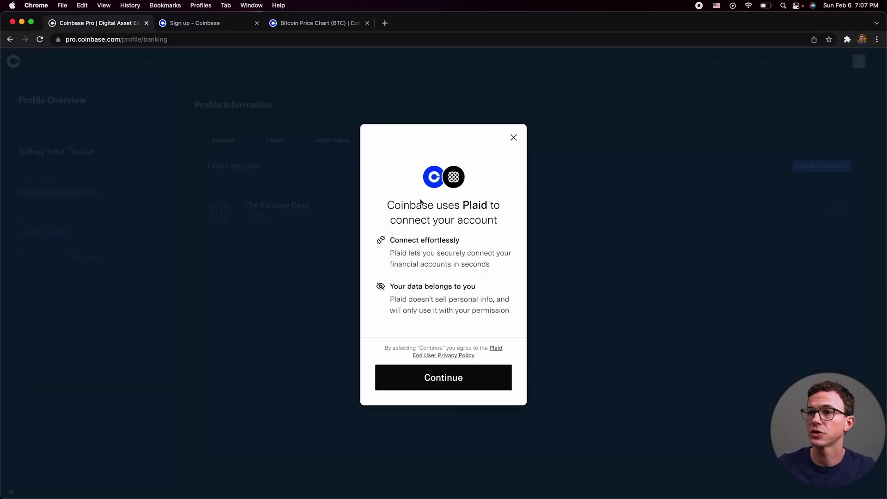
pyautogui.click(456, 379)
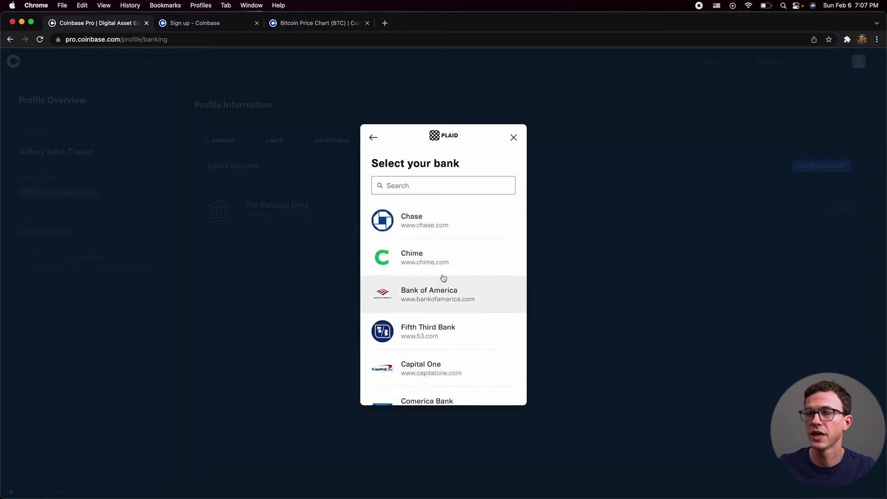
pyautogui.scroll(-10, 434, 329)
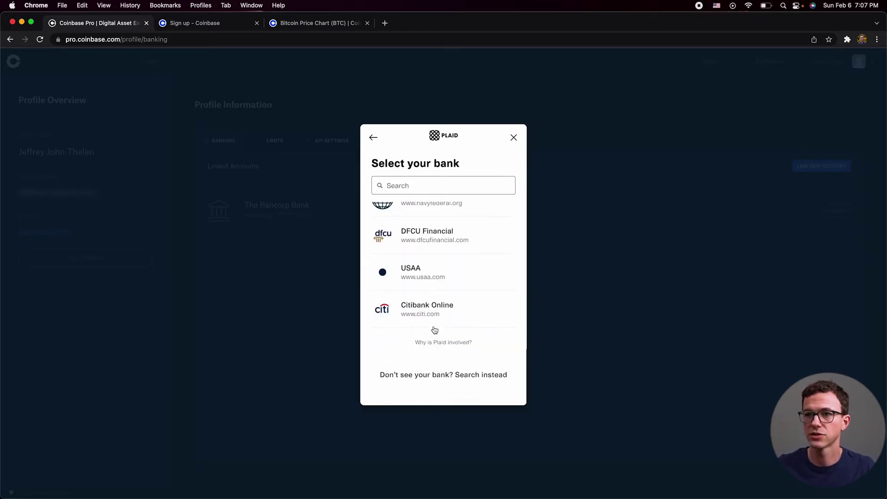
pyautogui.scroll(10, 434, 330)
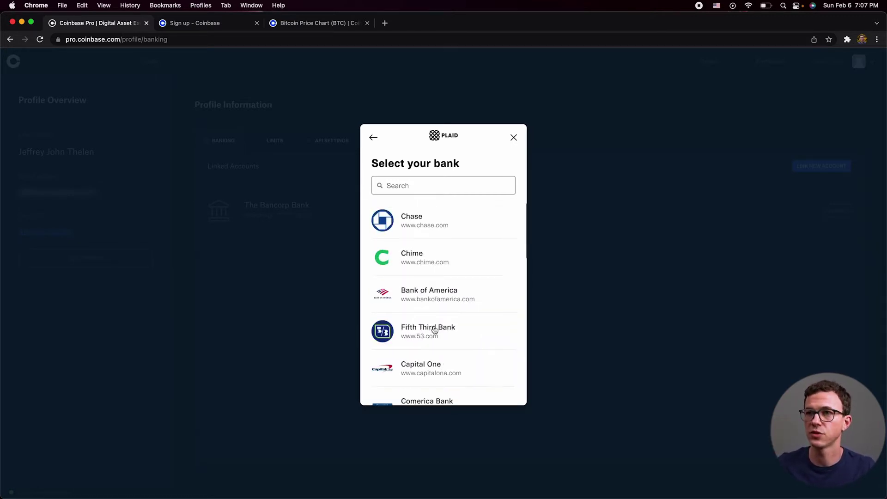
pyautogui.click(407, 184)
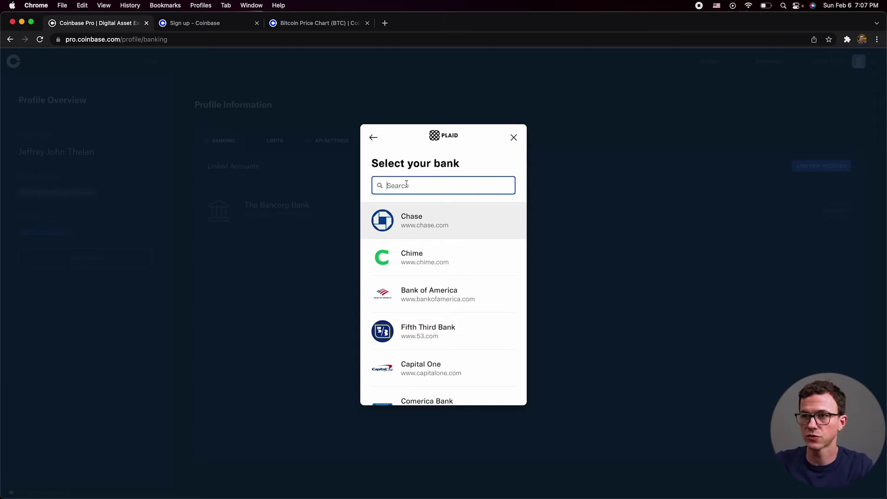
pyautogui.write('sofi')
pyautogui.click(422, 261)
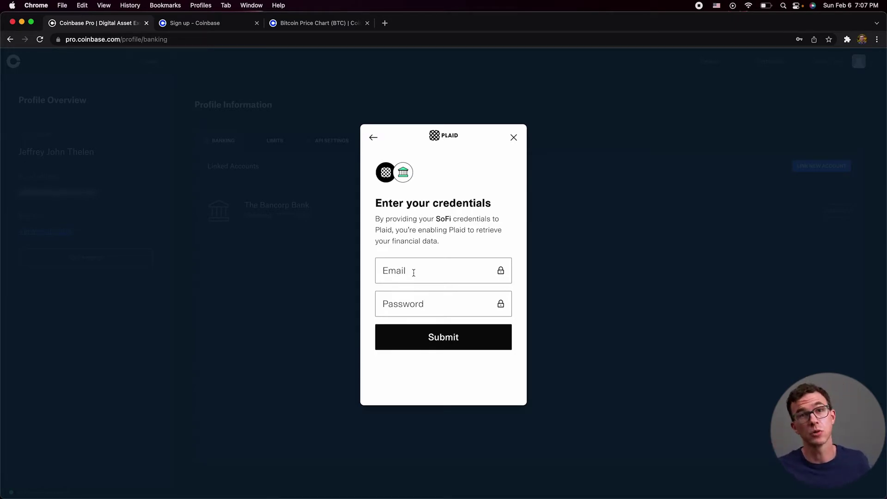
pyautogui.click(514, 138)
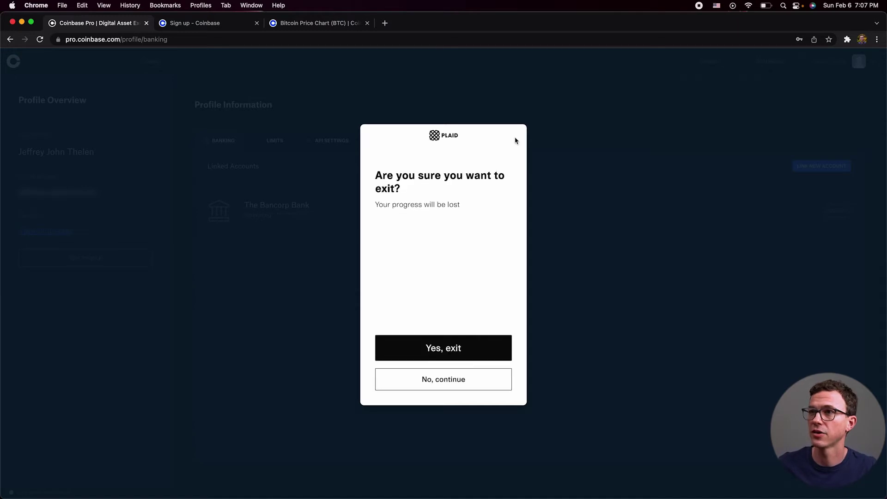
pyautogui.click(461, 348)
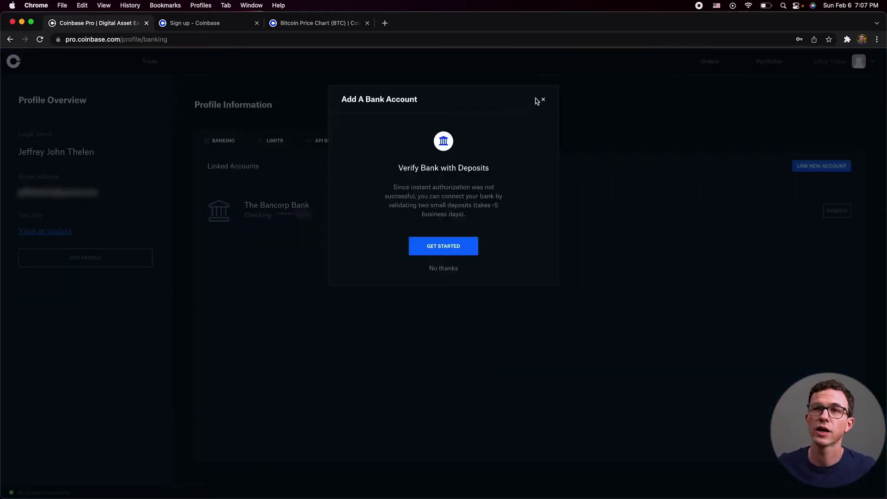
pyautogui.click(541, 100)
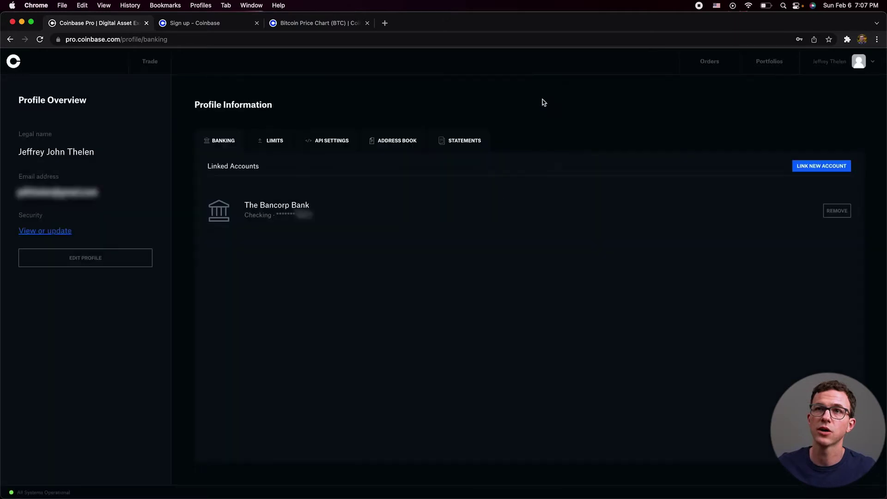
# - Open the BTC-USD trading page and its chart interval list
pyautogui.click(149, 64)
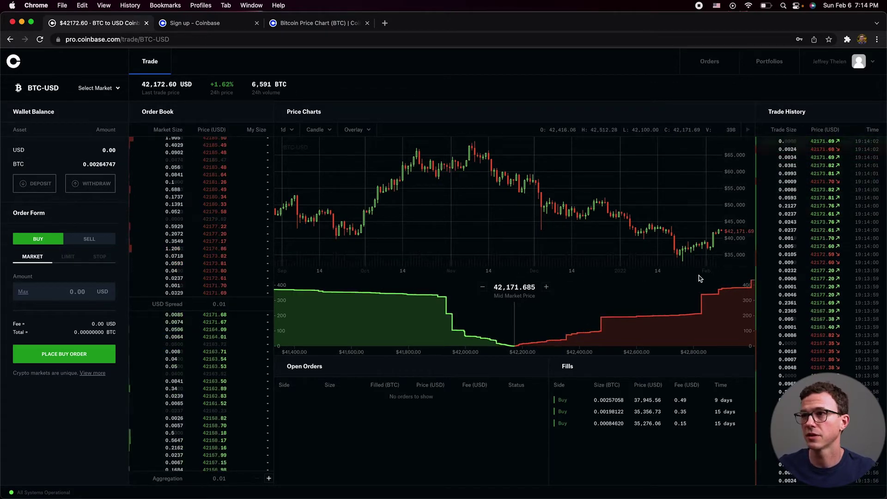
pyautogui.click(285, 130)
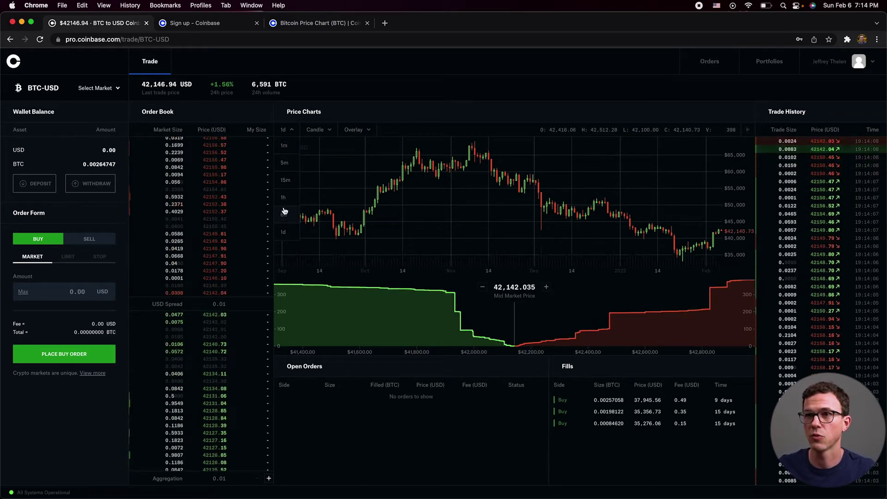
# - Try the 15m chart interval, then switch the BTC-USD chart style from Candle to Line
pyautogui.click(283, 231)
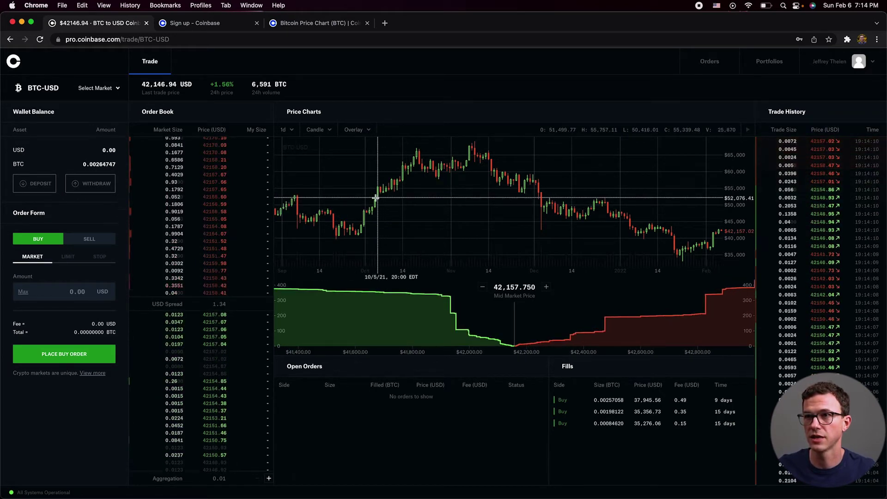
pyautogui.click(284, 130)
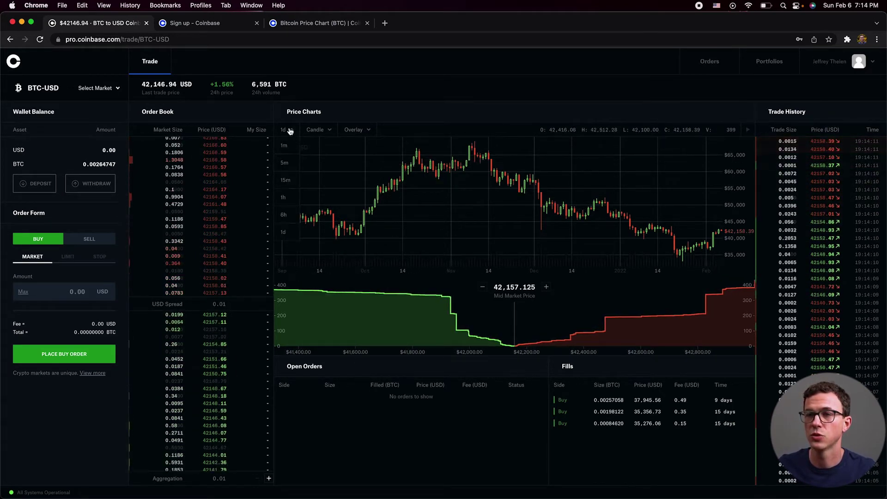
pyautogui.click(285, 182)
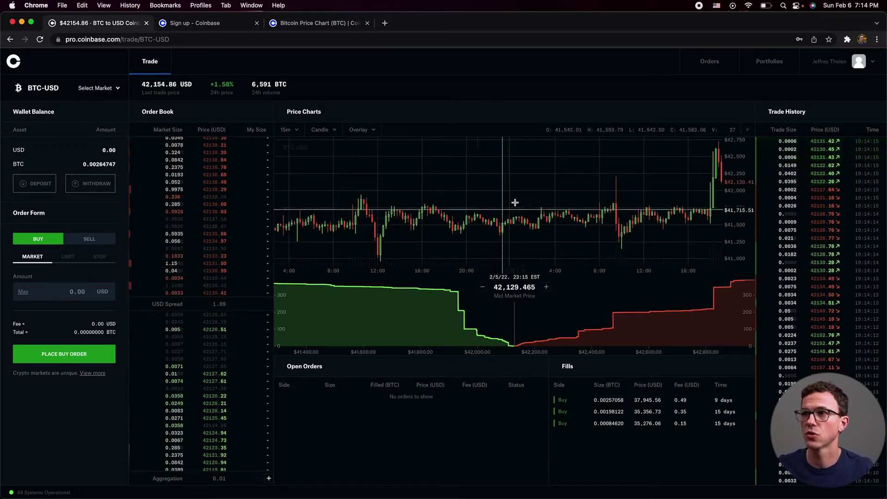
pyautogui.hscroll(-5, 544, 186)
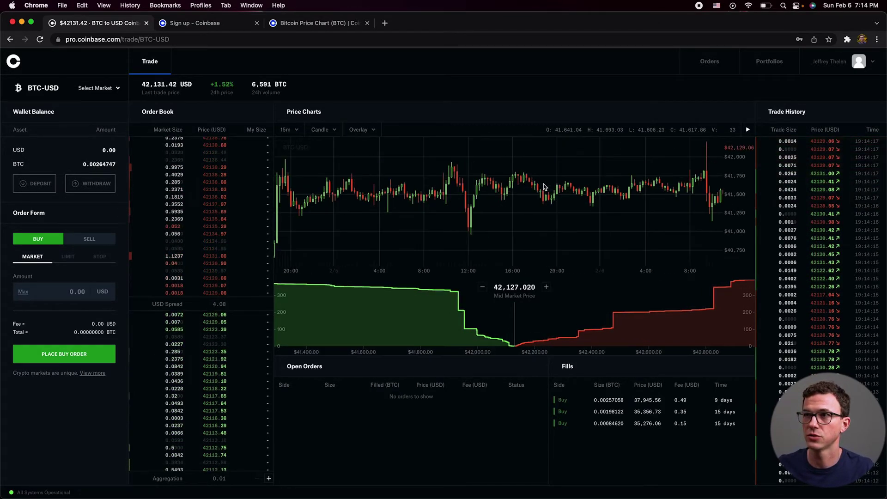
pyautogui.hscroll(-10, 631, 205)
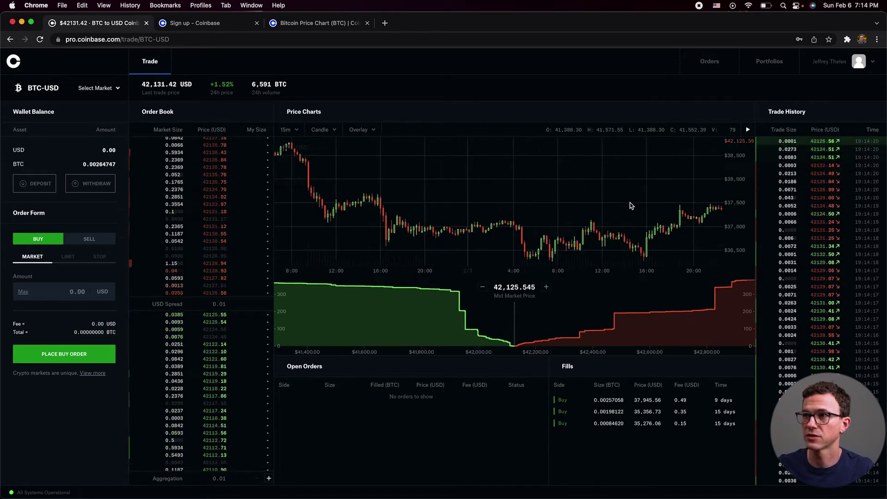
pyautogui.scroll(-5, 630, 205)
pyautogui.click(318, 129)
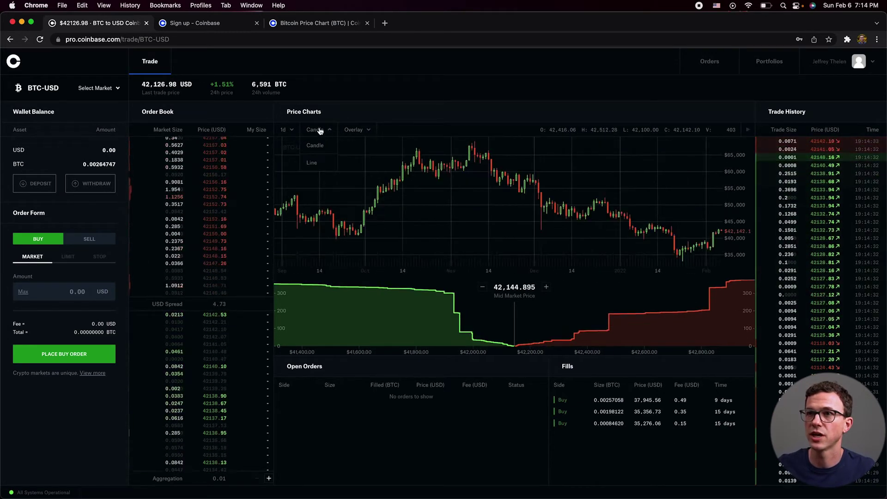
pyautogui.click(312, 163)
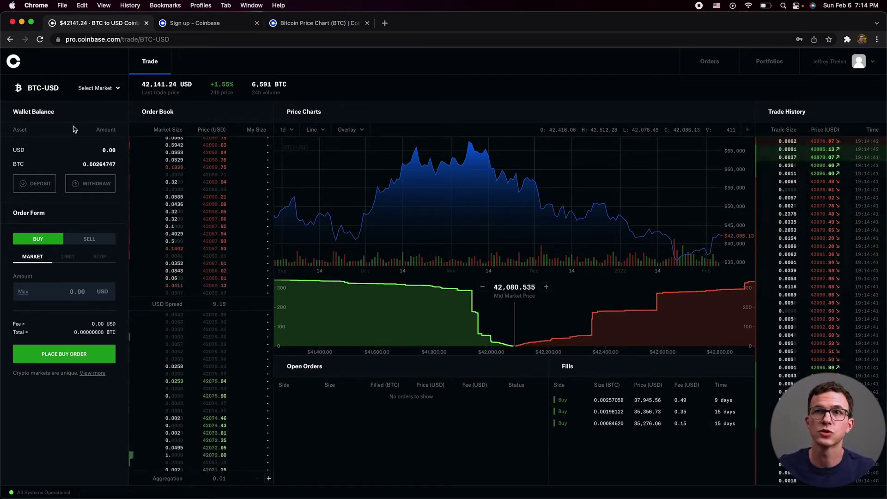
pyautogui.click(103, 95)
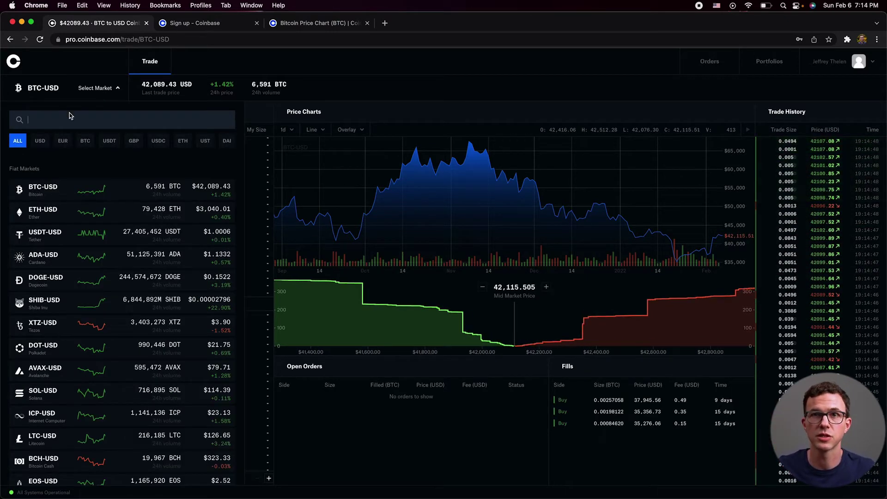
pyautogui.scroll(-10, 93, 336)
pyautogui.scroll(10, 94, 337)
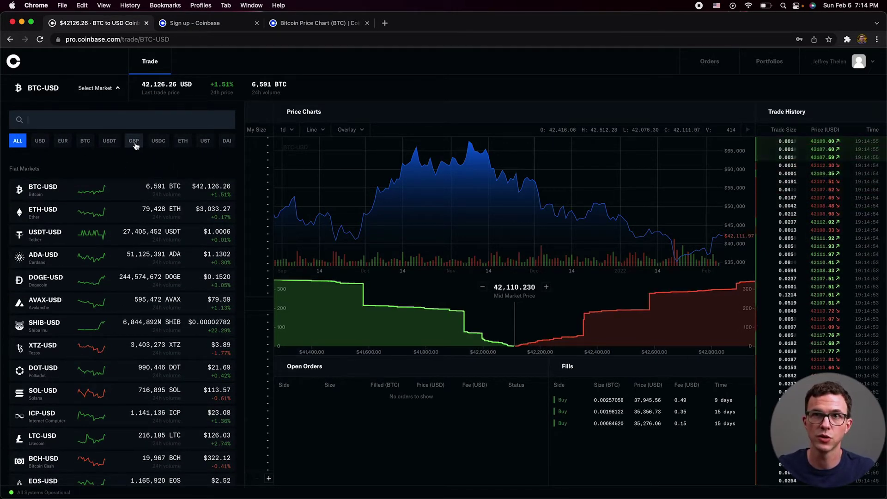
pyautogui.click(83, 142)
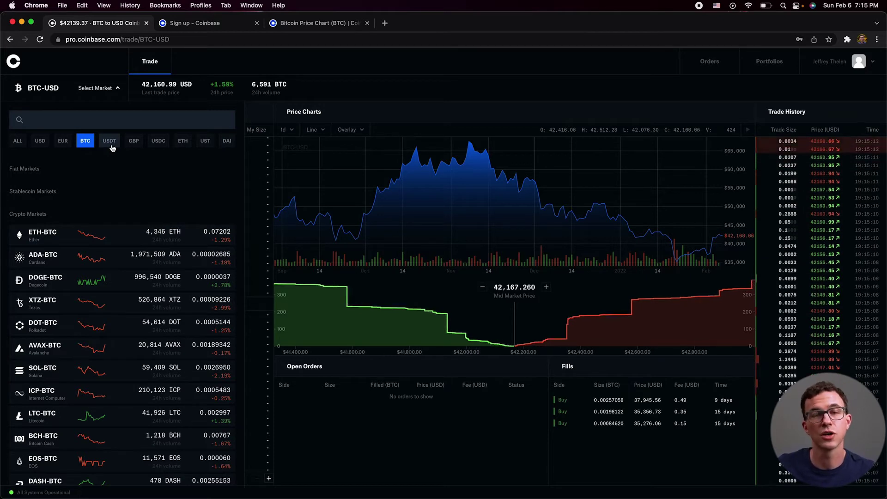
pyautogui.click(159, 141)
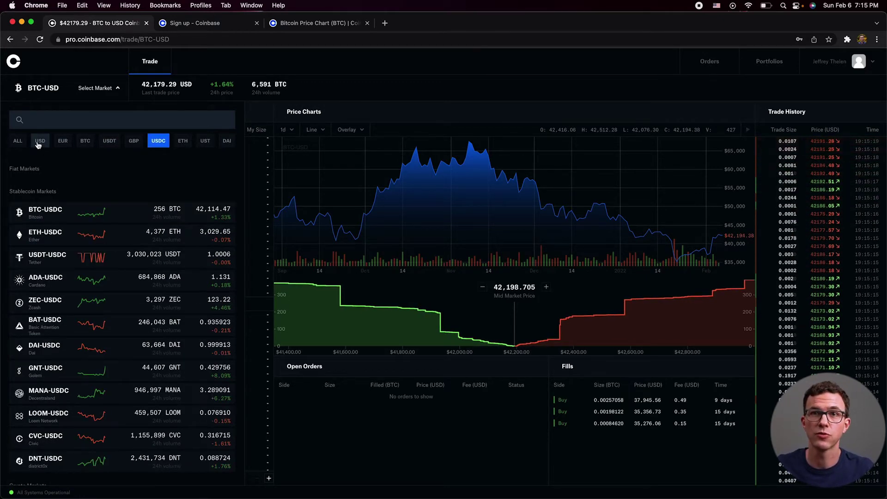
pyautogui.click(39, 142)
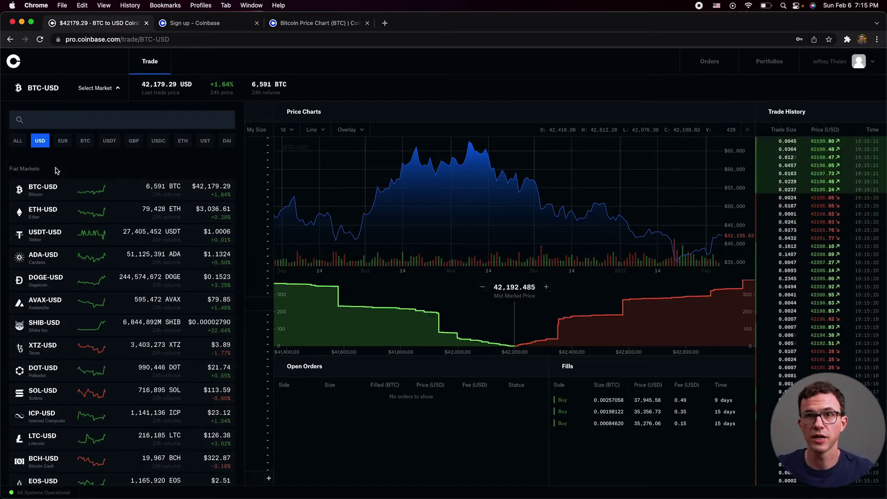
pyautogui.click(48, 193)
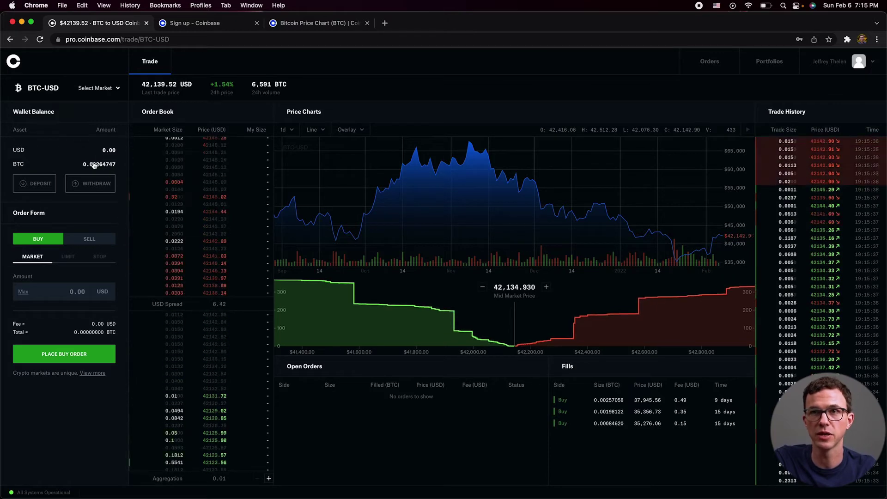
pyautogui.click(87, 189)
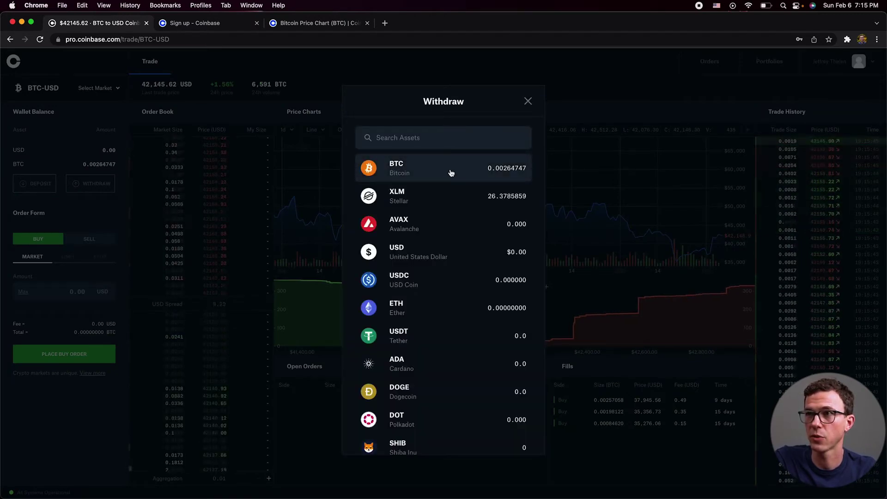
pyautogui.click(451, 173)
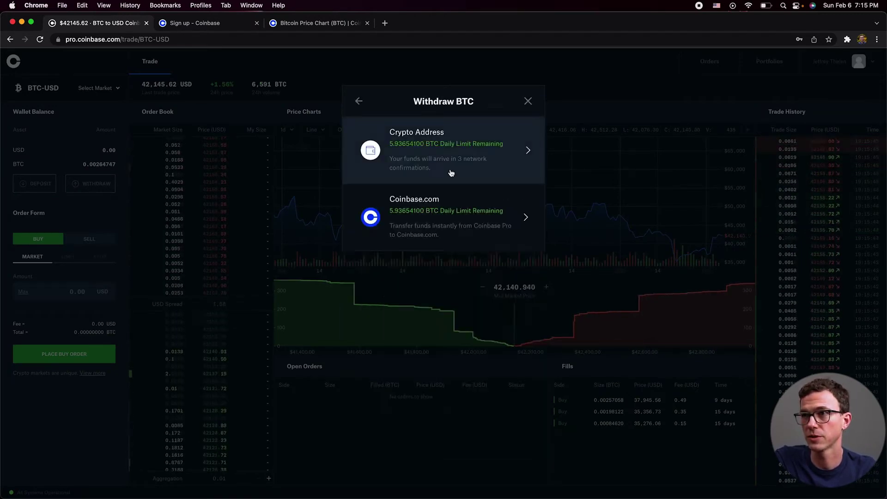
pyautogui.click(438, 150)
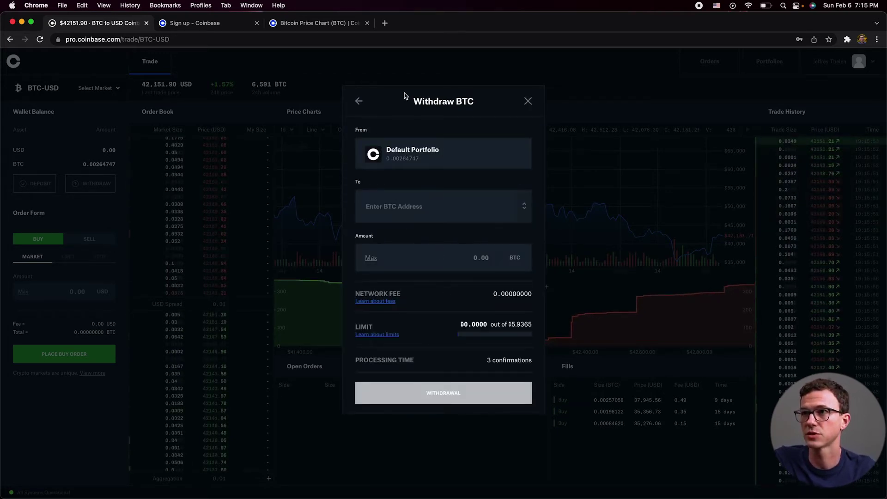
pyautogui.click(527, 101)
pyautogui.click(91, 183)
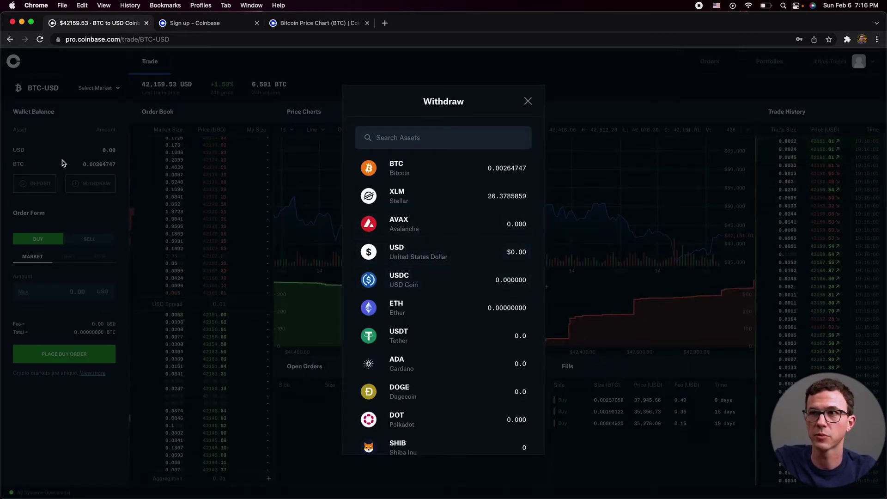
pyautogui.click(527, 101)
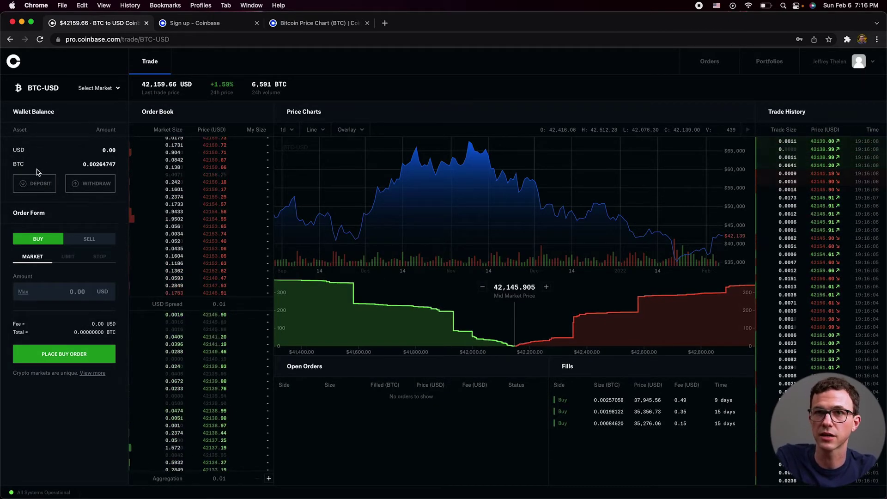
# - Start a USD deposit and check the Coinbase.com balance funding option before backing out
pyautogui.click(37, 183)
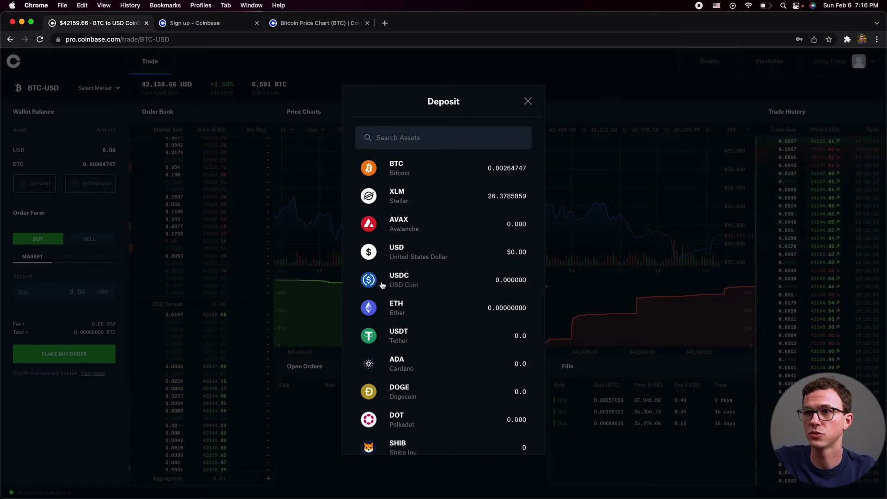
pyautogui.click(415, 257)
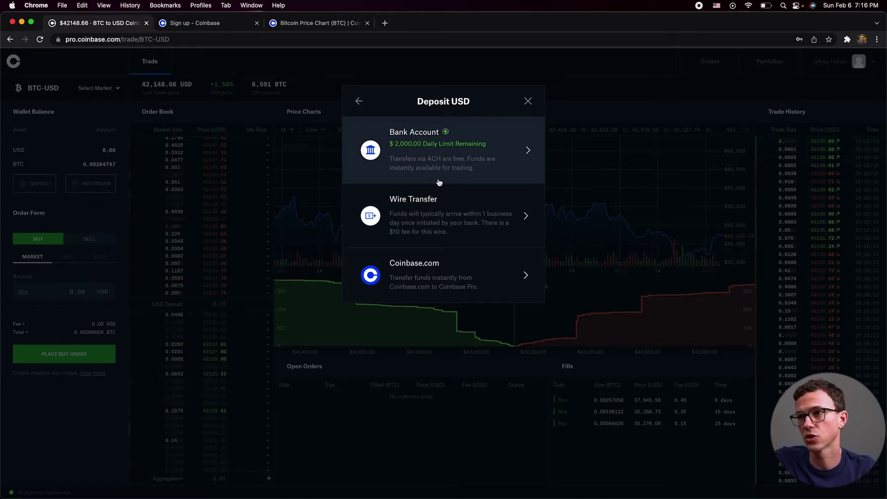
pyautogui.click(417, 287)
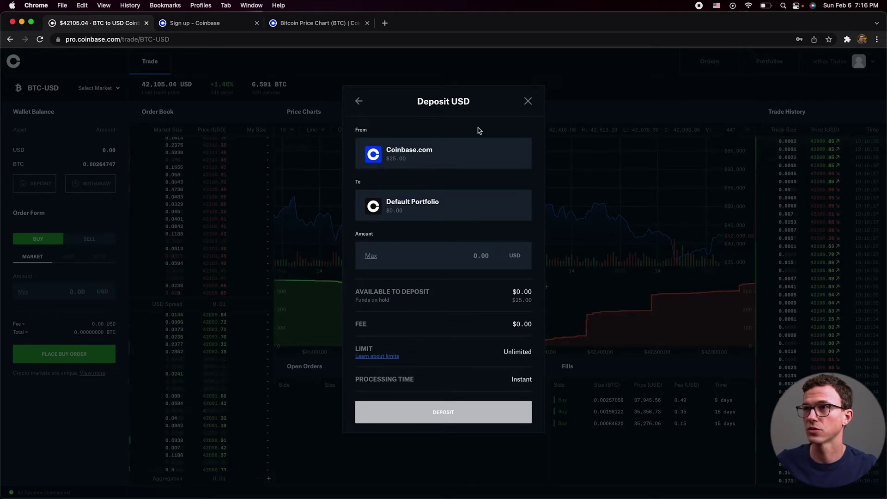
pyautogui.click(359, 102)
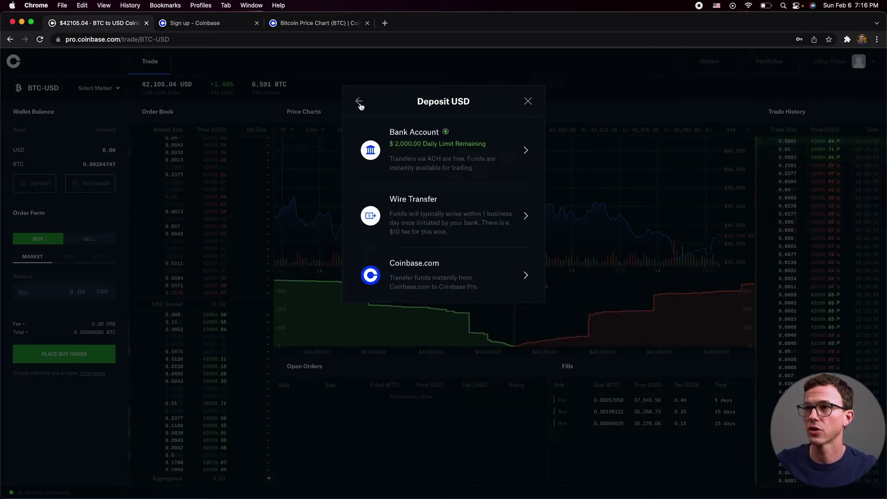
# - Deposit 100 USD from the linked bank account and confirm it
pyautogui.click(446, 152)
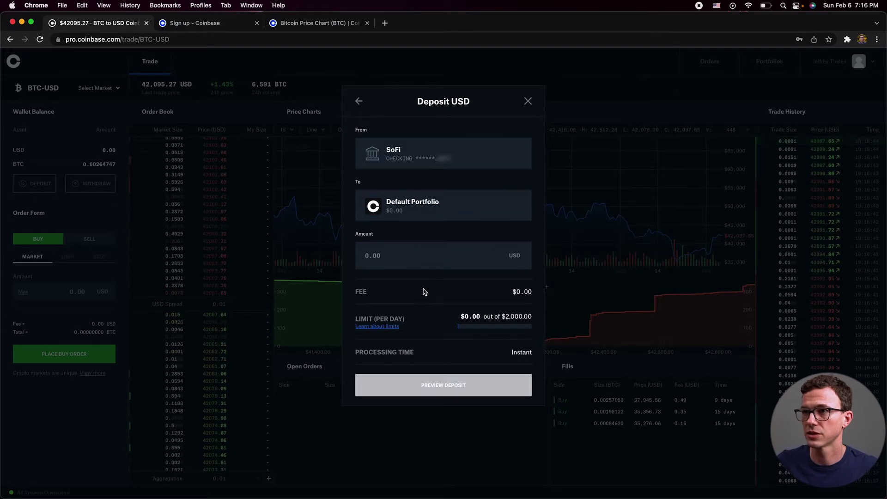
pyautogui.write('100')
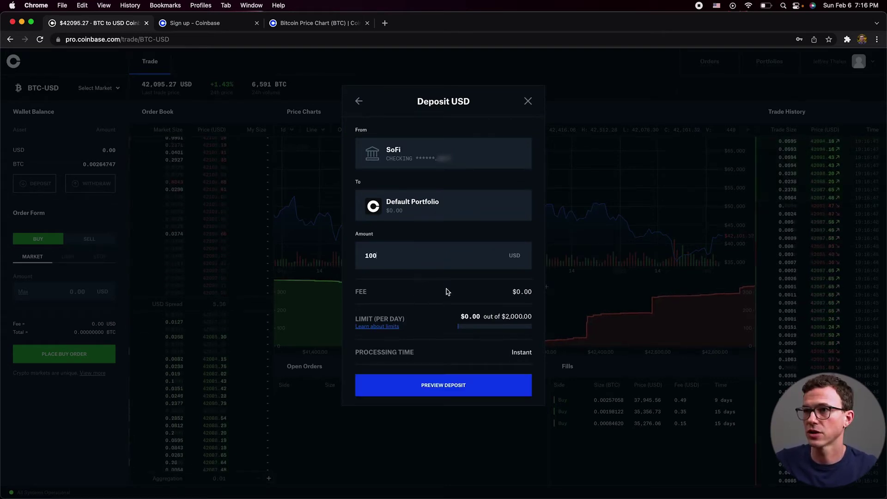
pyautogui.click(448, 386)
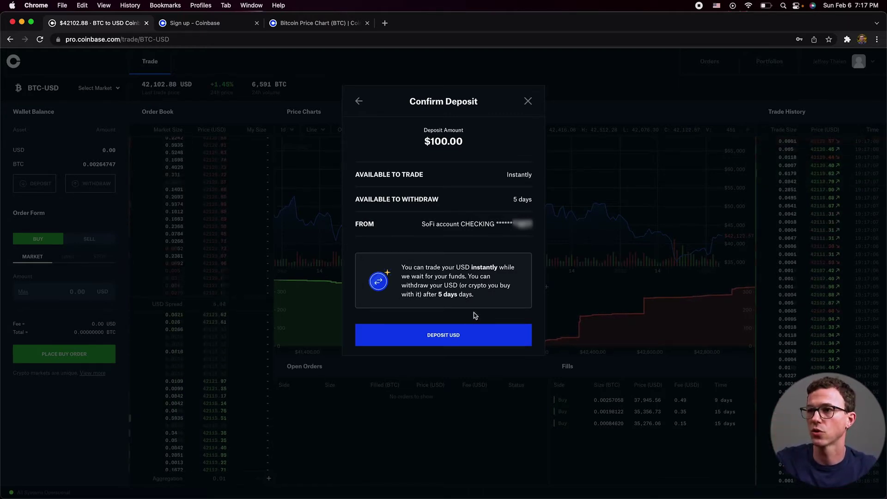
pyautogui.click(471, 335)
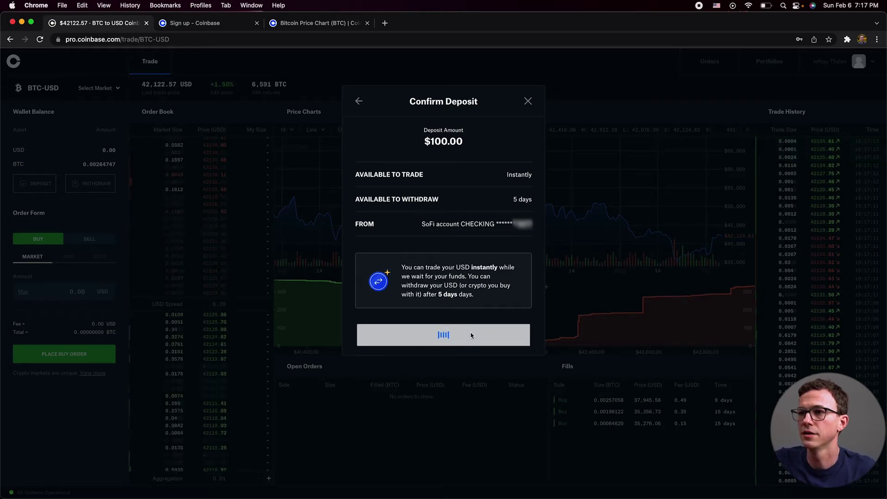
pyautogui.click(444, 326)
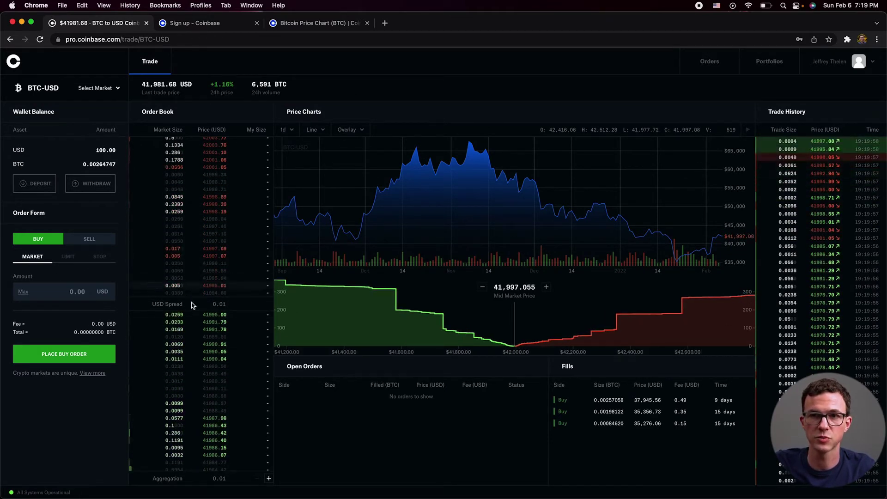
# - Place a LIMIT buy order for .001 BTC at a 40000 USD limit price
pyautogui.click(67, 259)
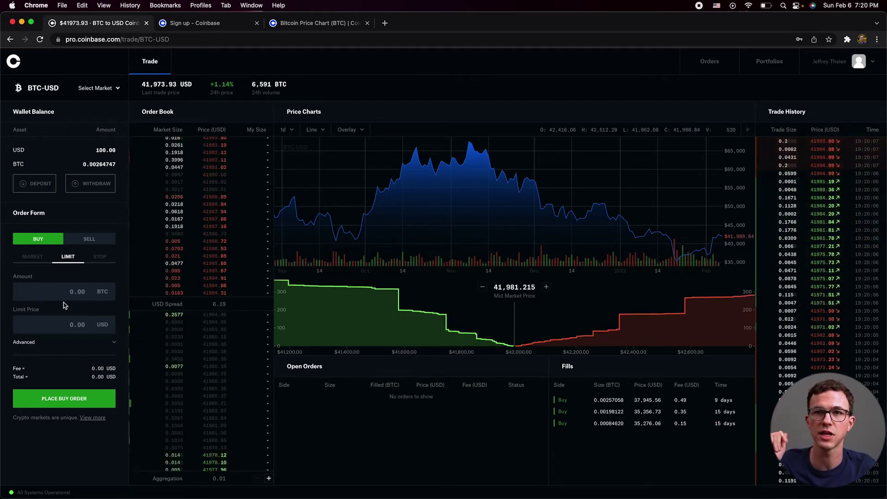
pyautogui.click(80, 293)
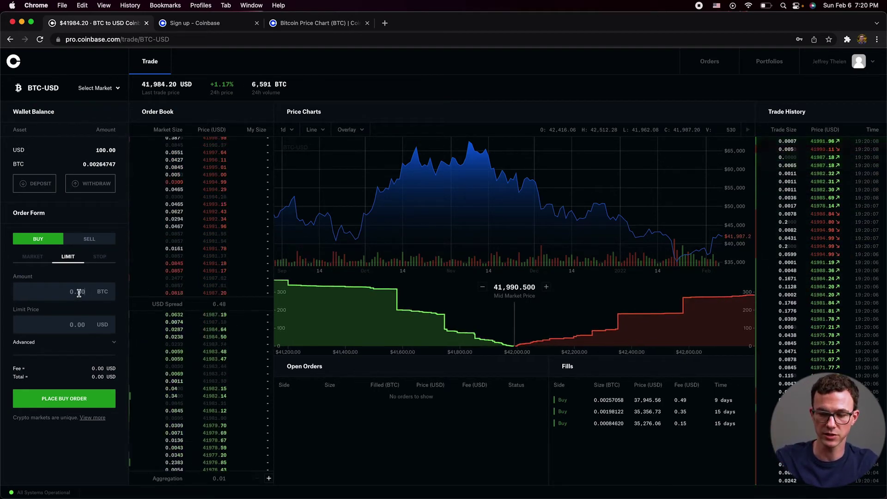
pyautogui.write('.001')
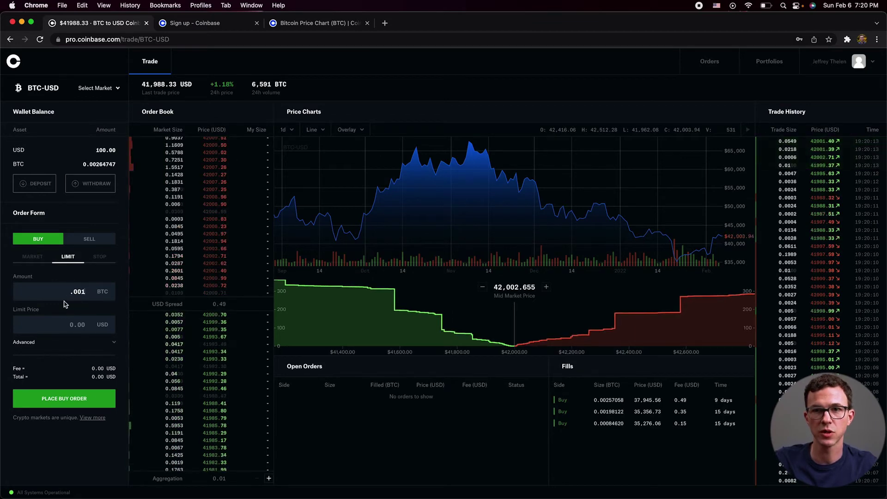
pyautogui.click(68, 329)
pyautogui.write('40000')
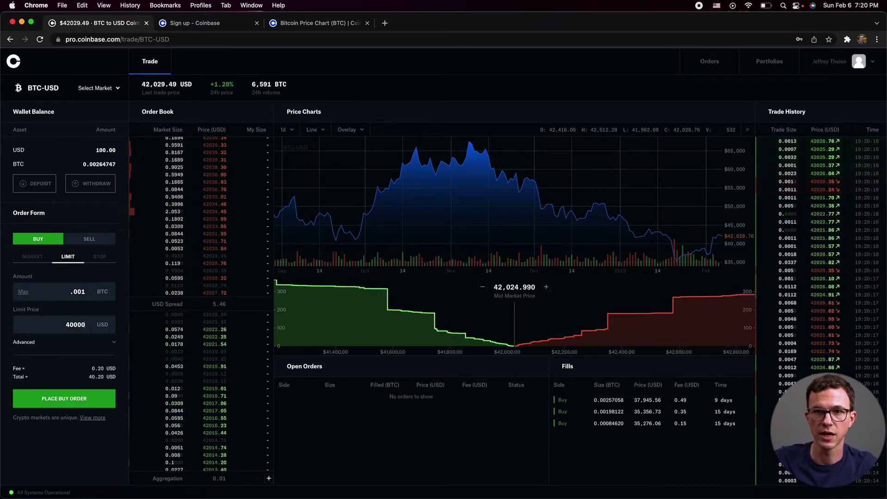
pyautogui.click(81, 399)
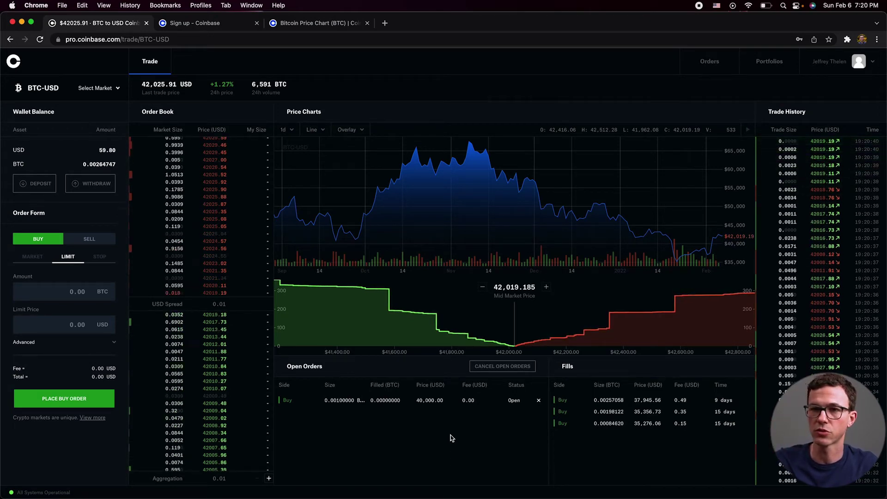
# - Attempt a 100 USD MARKET buy of BTC, which is rejected for insufficient funds
pyautogui.click(96, 258)
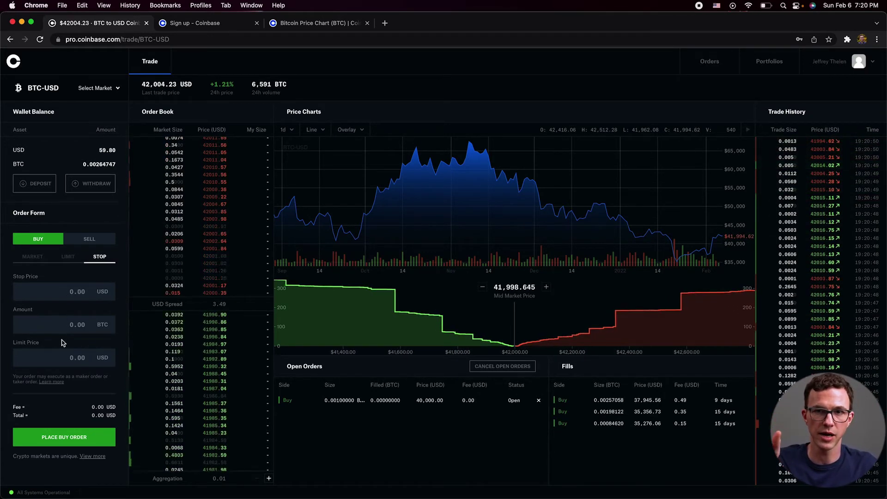
pyautogui.click(37, 261)
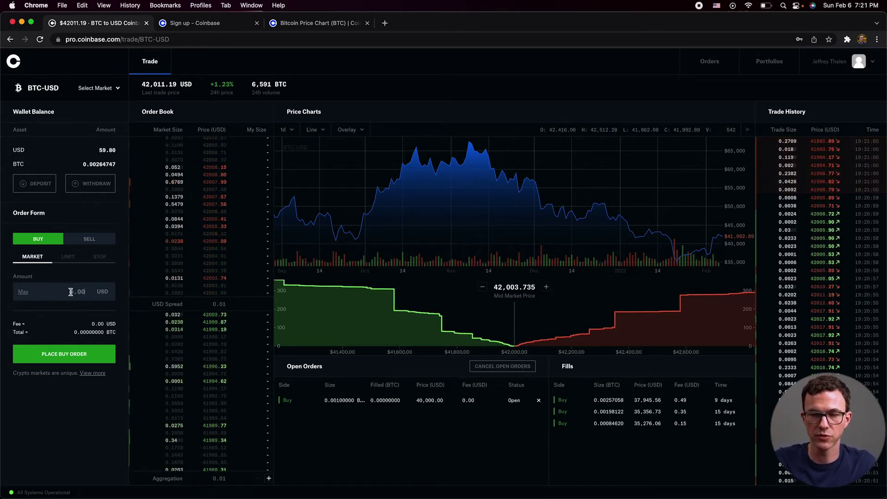
pyautogui.write('00')
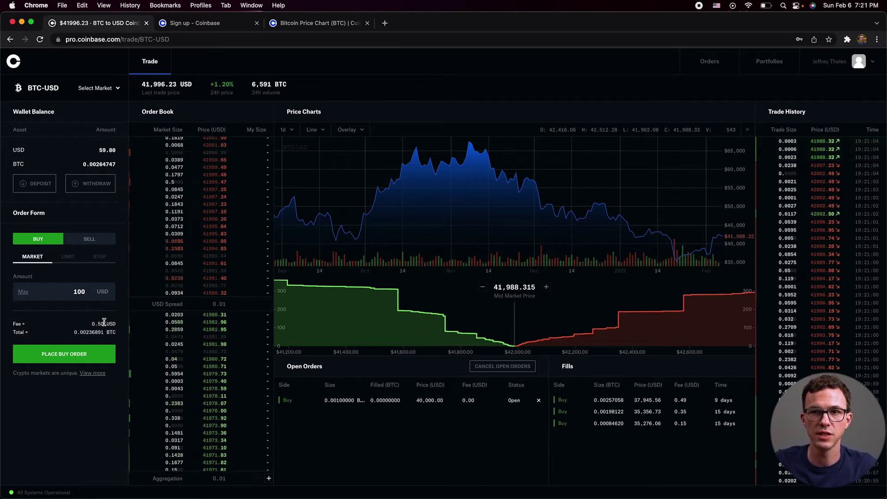
pyautogui.moveTo(91, 323); pyautogui.dragTo(119, 326)
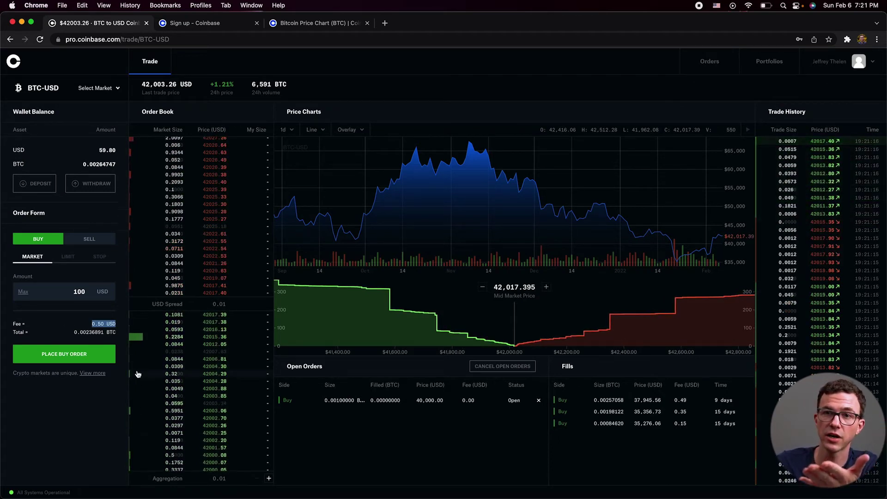
pyautogui.click(71, 360)
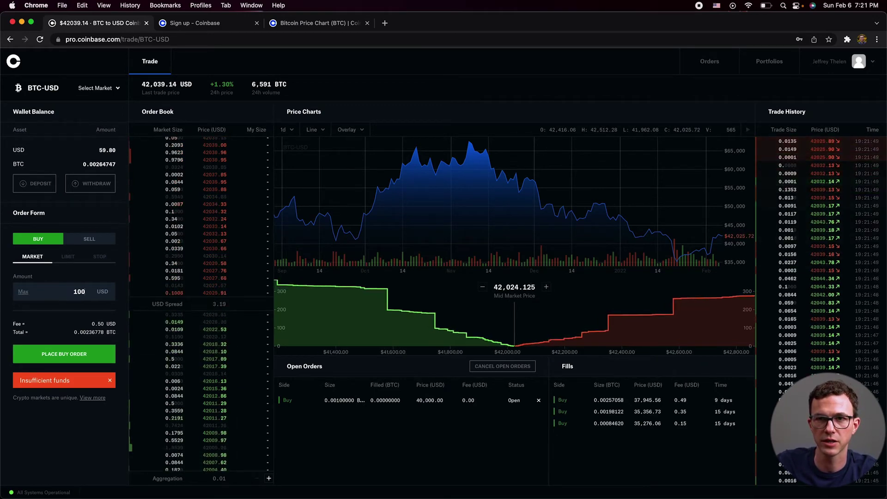
pyautogui.press('BackSpace')
pyautogui.press('BackSpace')
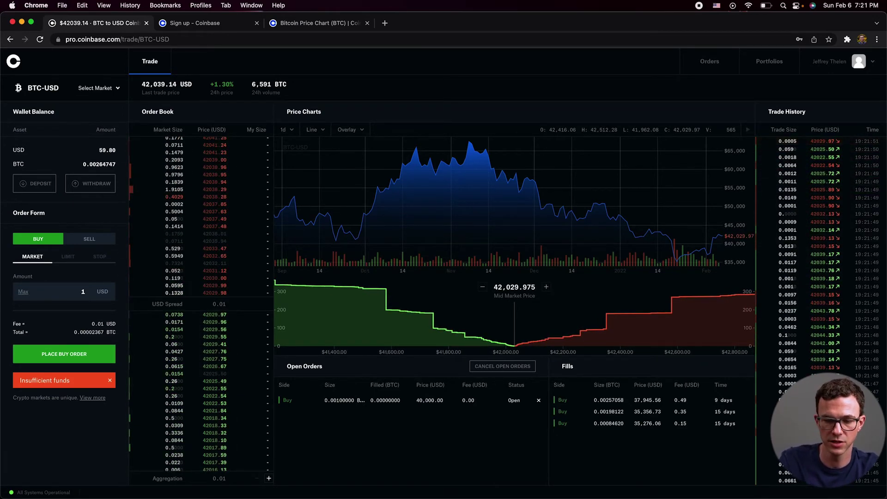
# - Change the market buy amount to 10 USD and place the BTC buy order
pyautogui.press('BackSpace')
pyautogui.write('50')
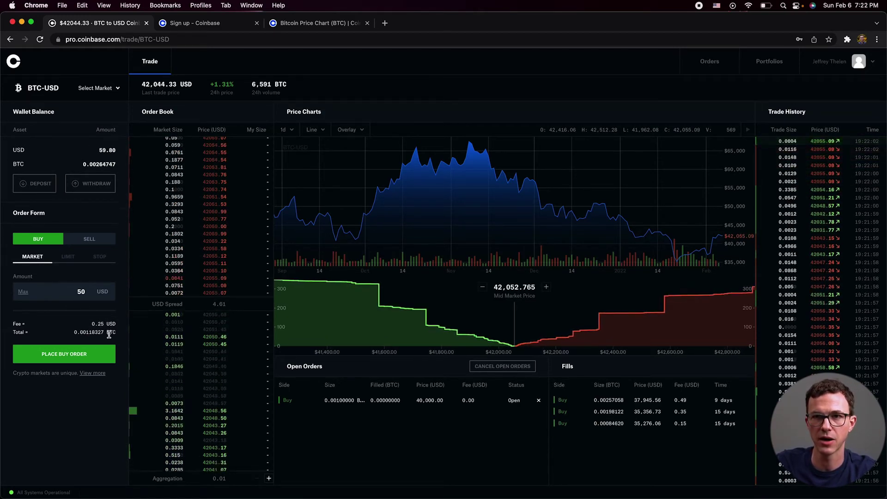
pyautogui.press('BackSpace')
pyautogui.press('BackSpace')
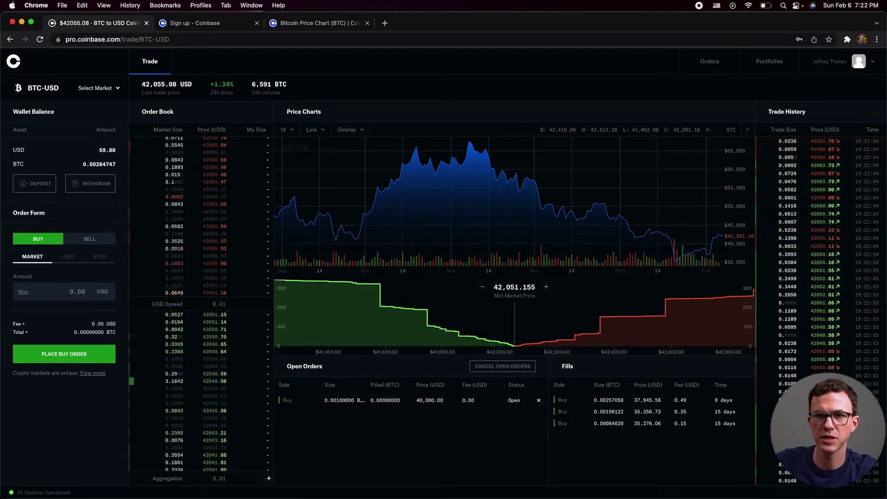
pyautogui.write('10')
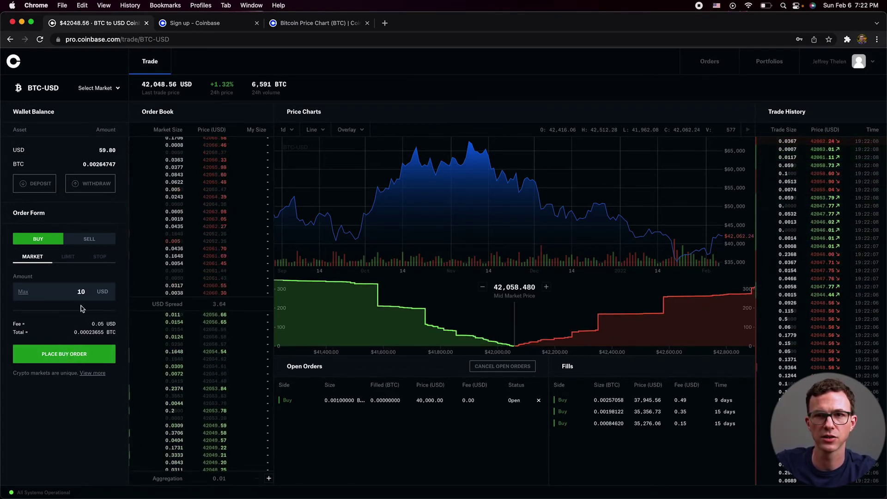
pyautogui.click(78, 355)
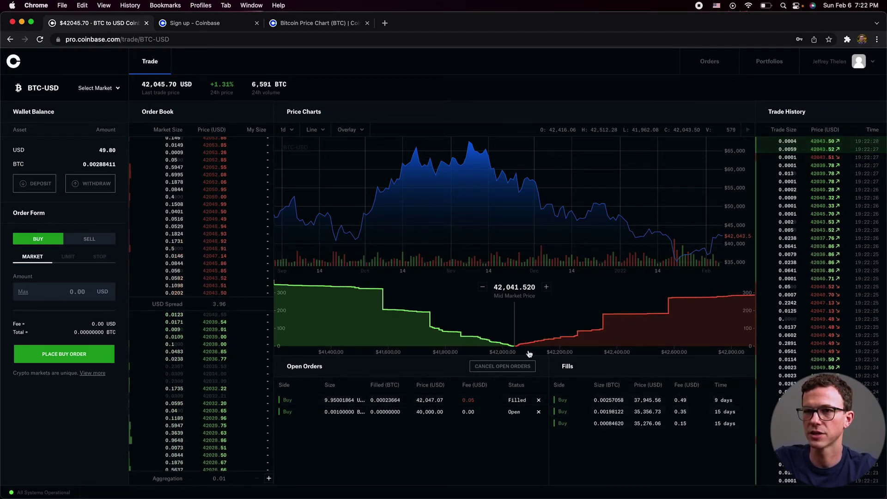
# - Switch the order form to SELL with the STOP order type
pyautogui.click(81, 239)
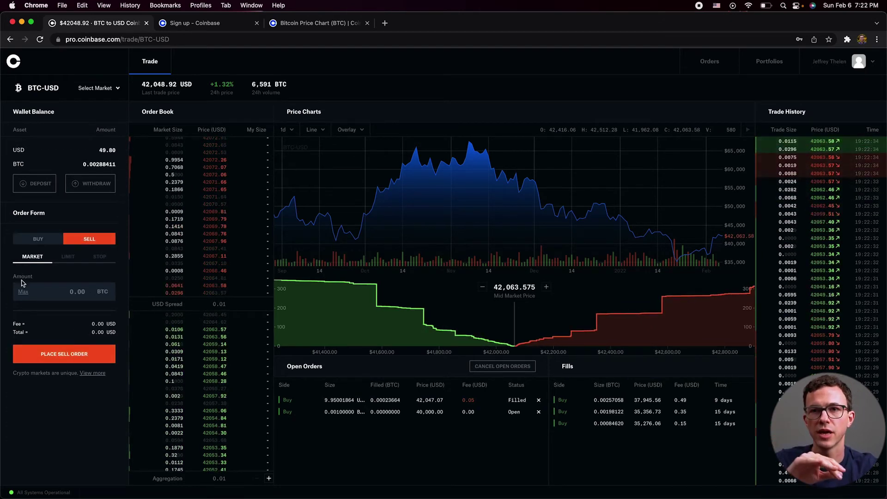
pyautogui.click(68, 256)
pyautogui.click(105, 260)
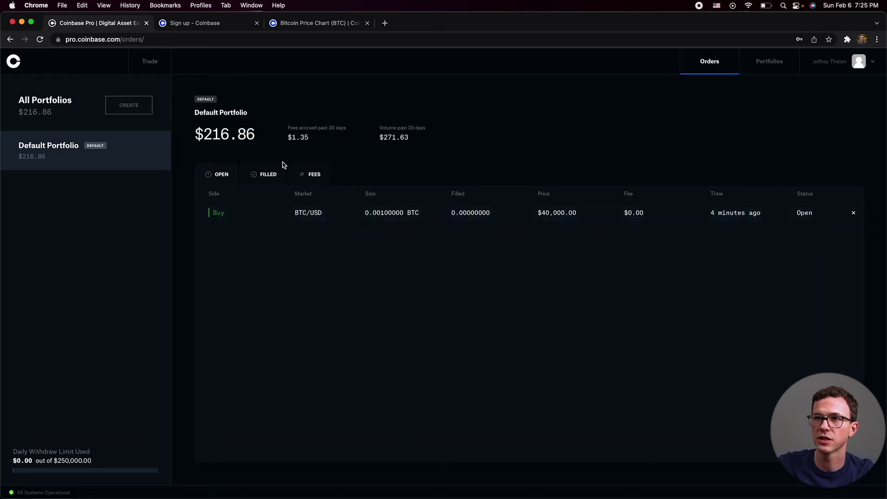
# - Show the FILLED orders list with seven past buys across BTC, AVAX and ETH
pyautogui.click(266, 177)
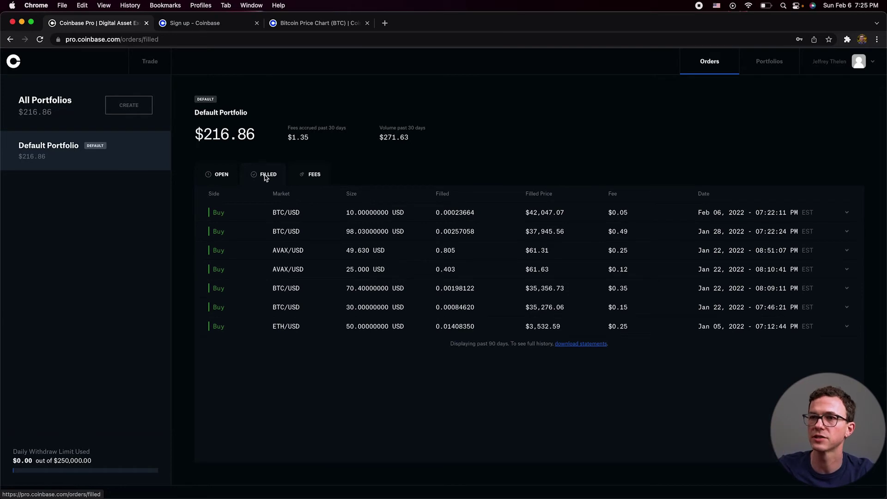
# - Review the 30-day fee summary and maker/taker tier table, then go to the portfolio balances overview
pyautogui.click(312, 177)
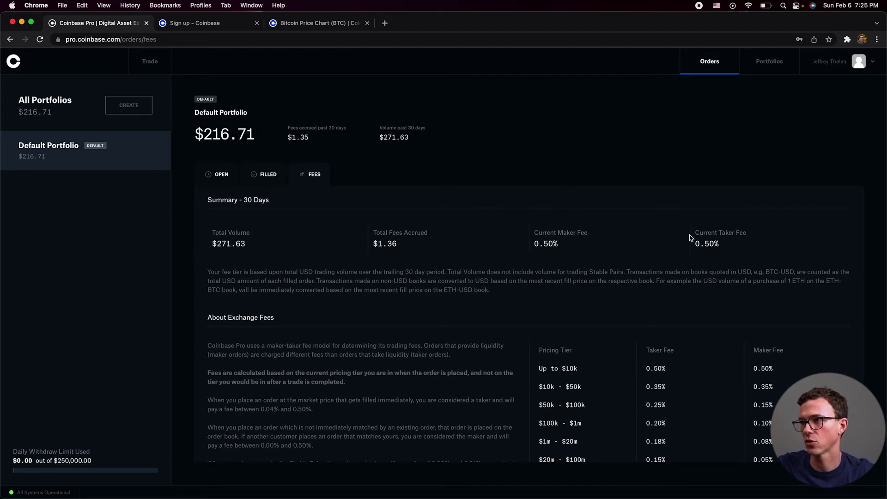
pyautogui.scroll(-3, 710, 230)
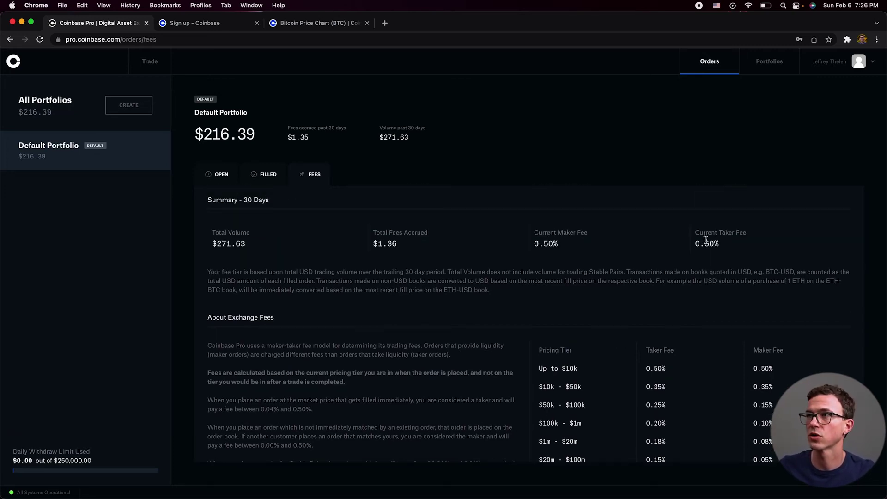
pyautogui.click(752, 69)
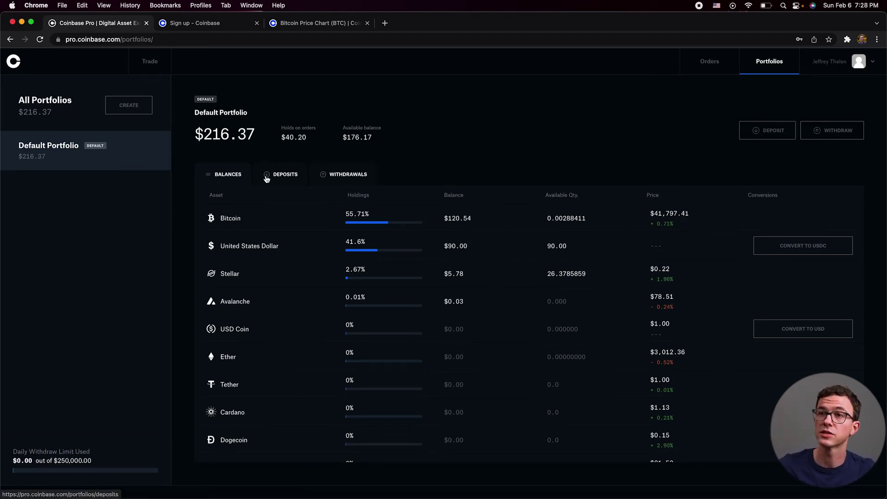
# - Check the portfolio's deposit and withdrawal histories, then bring up the Deposit asset list
pyautogui.click(284, 172)
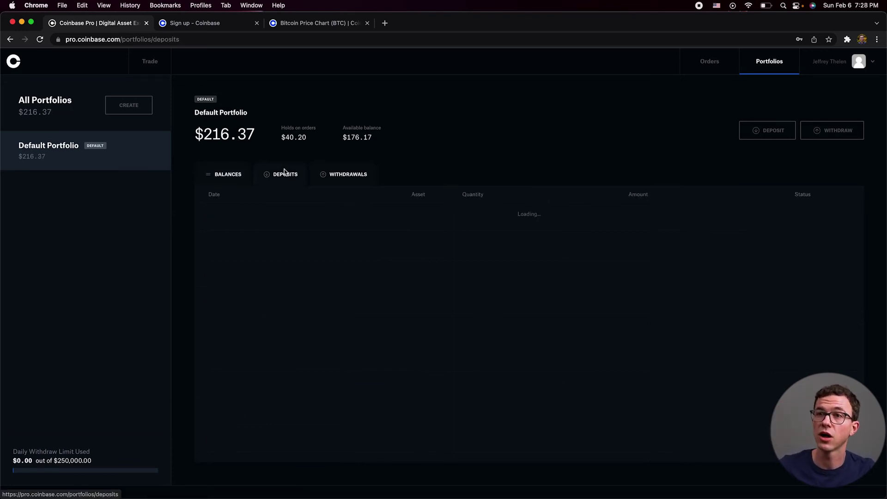
pyautogui.click(349, 178)
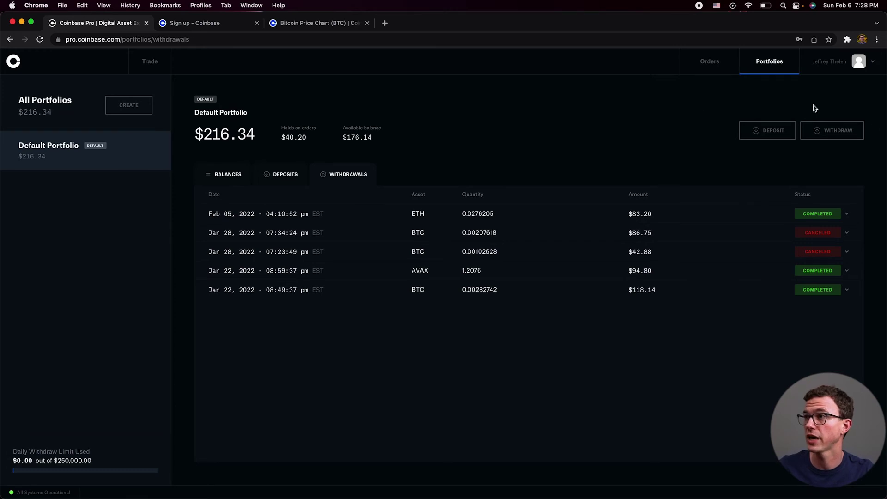
pyautogui.click(766, 128)
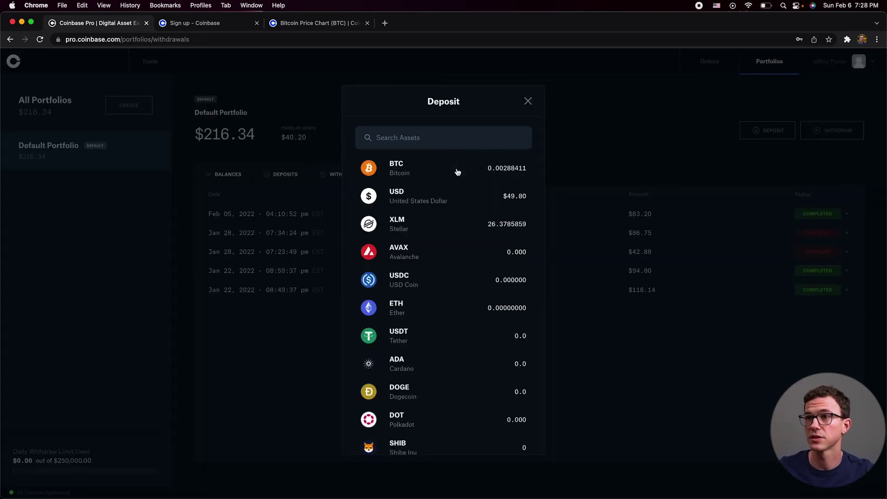
pyautogui.click(425, 202)
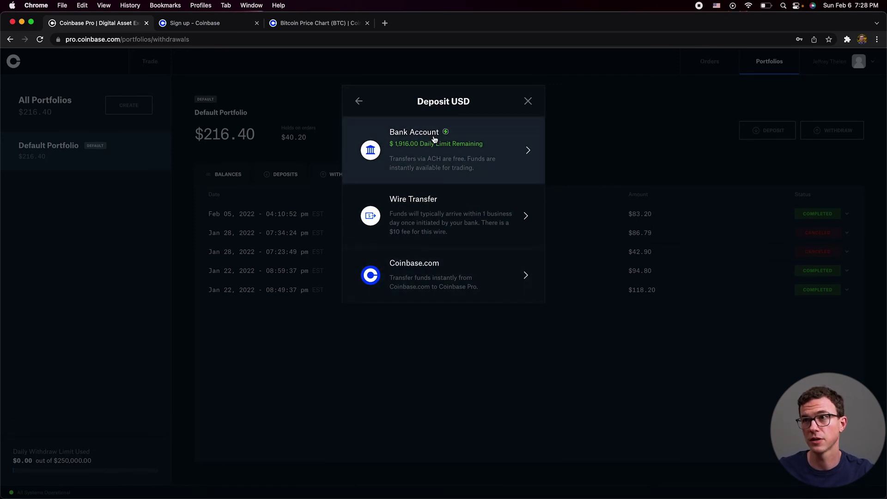
pyautogui.click(528, 101)
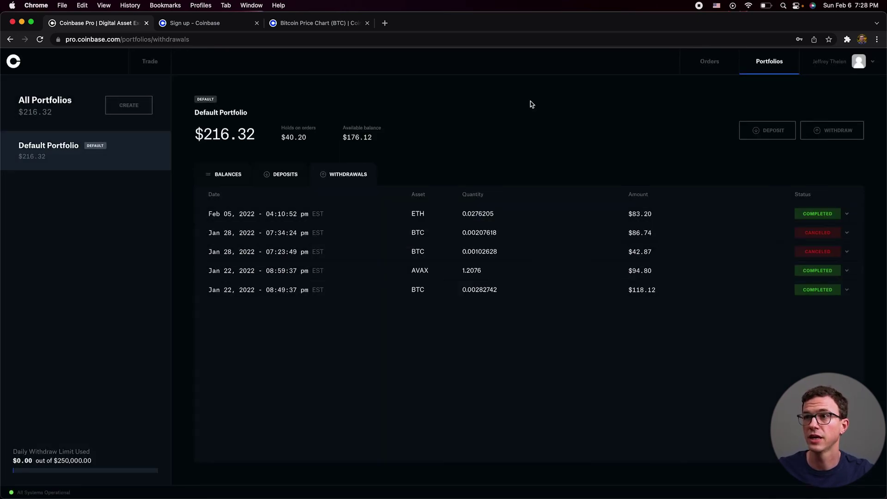
pyautogui.click(764, 130)
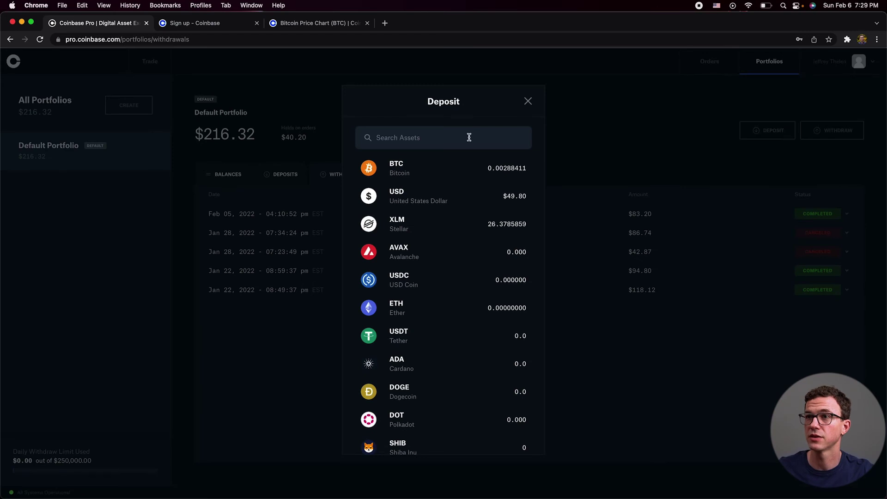
pyautogui.click(402, 168)
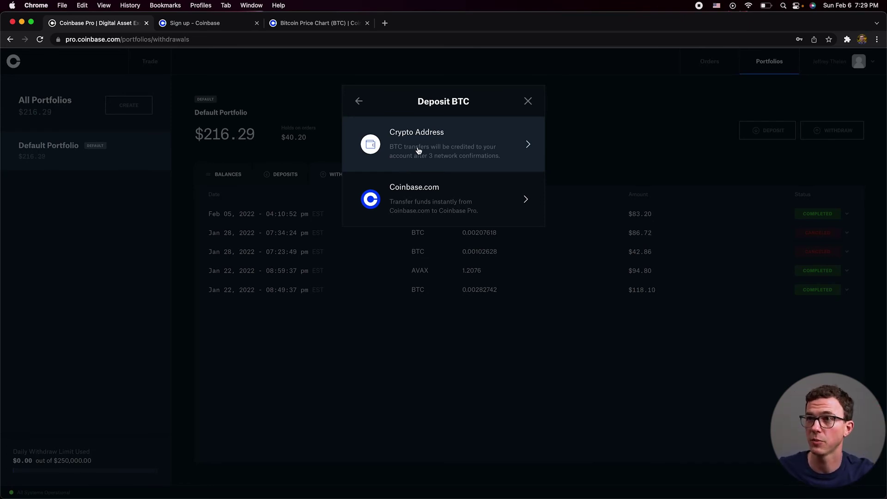
pyautogui.click(419, 151)
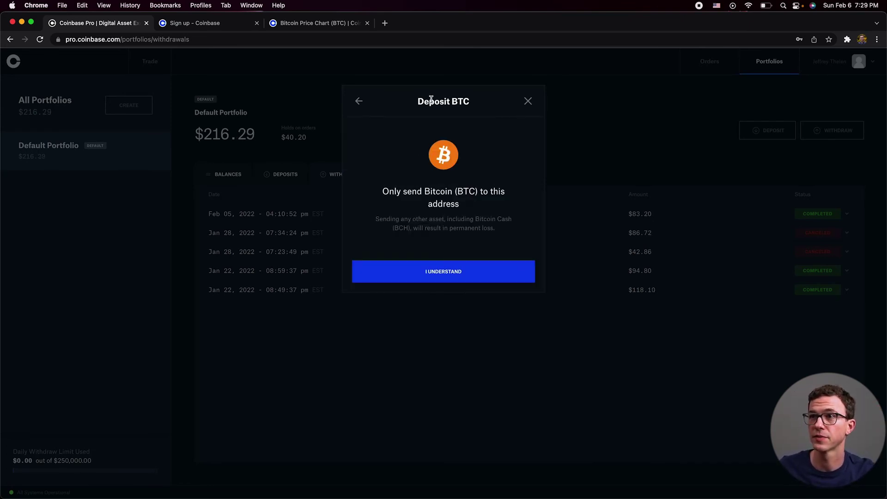
pyautogui.click(453, 273)
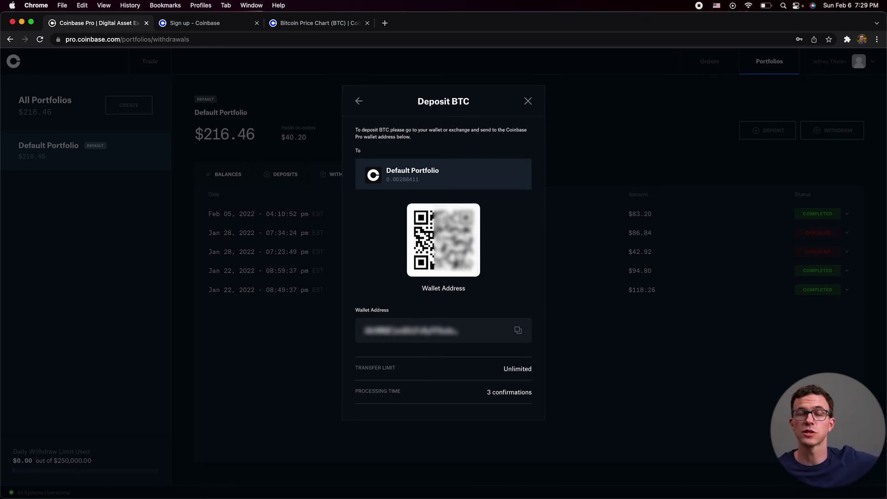
pyautogui.click(527, 101)
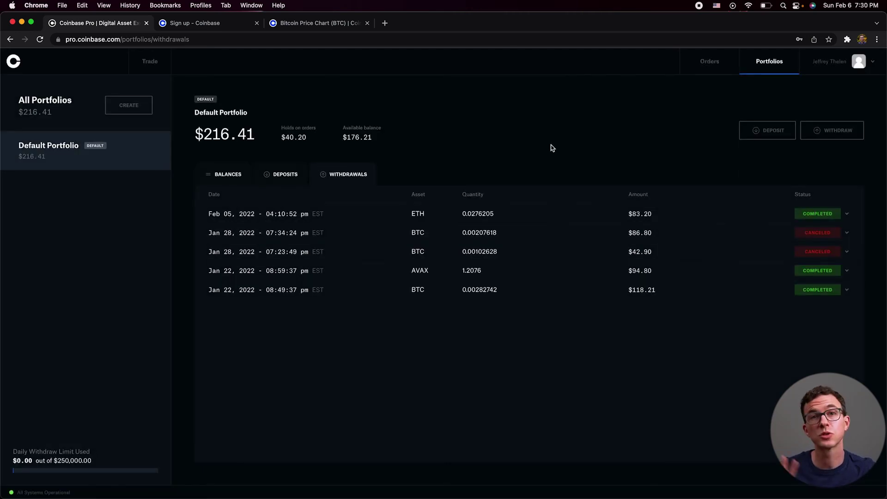
pyautogui.click(821, 133)
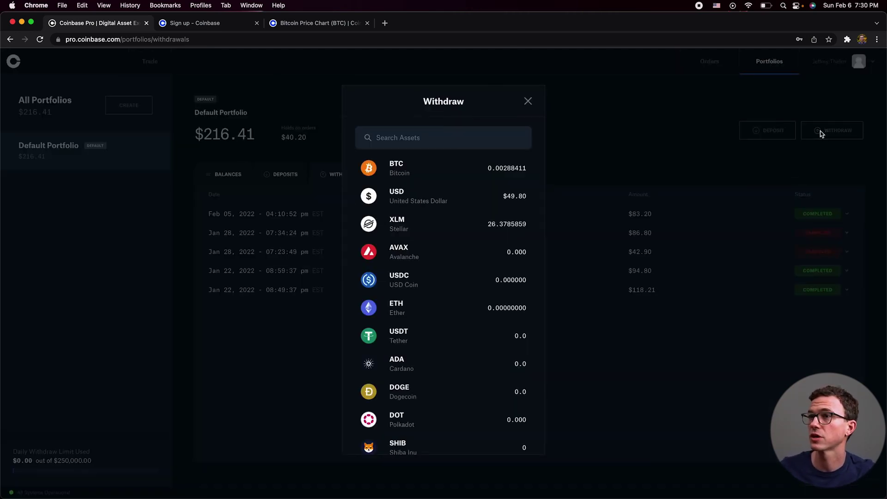
# - Abandon the USD withdrawal and choose Bitcoin as the asset to withdraw instead
pyautogui.click(433, 200)
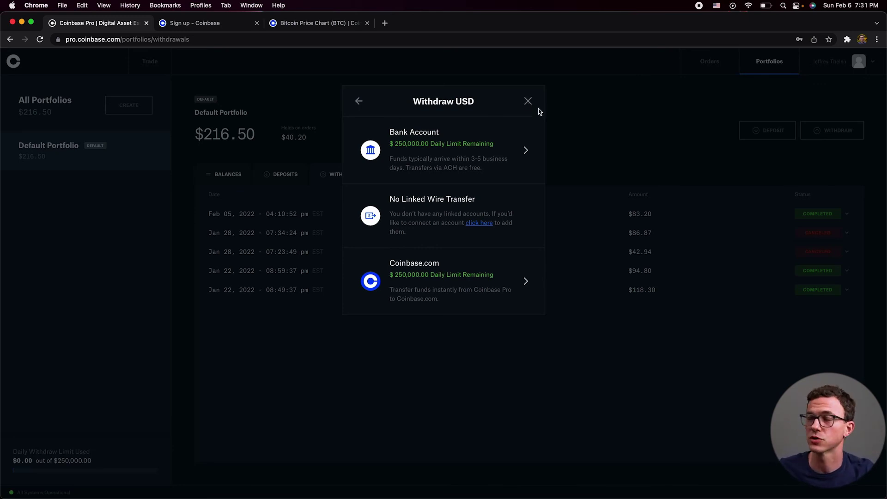
pyautogui.click(528, 102)
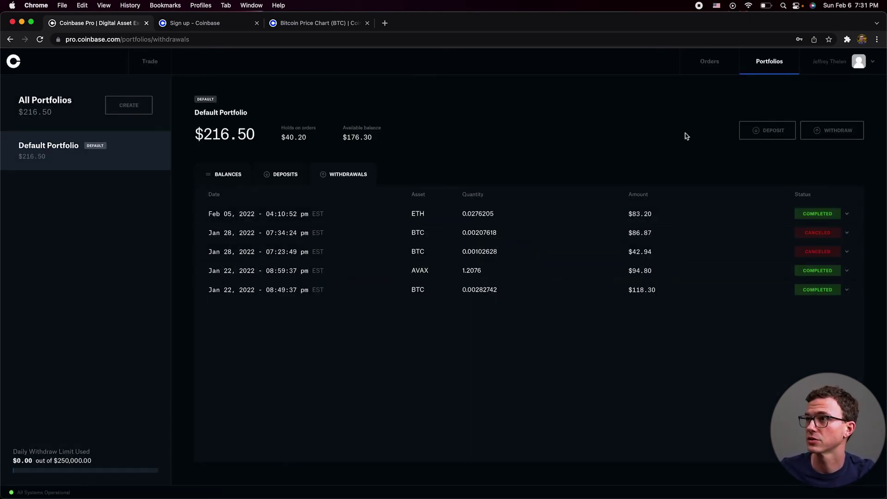
pyautogui.click(826, 132)
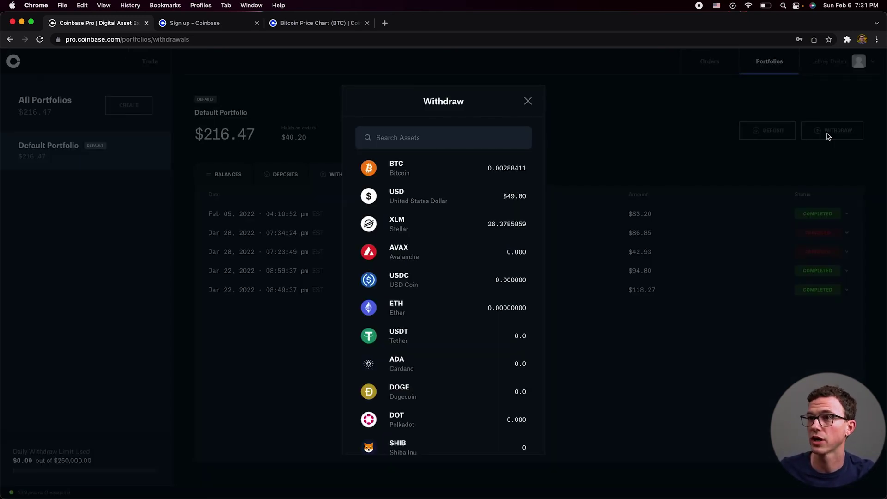
pyautogui.click(410, 168)
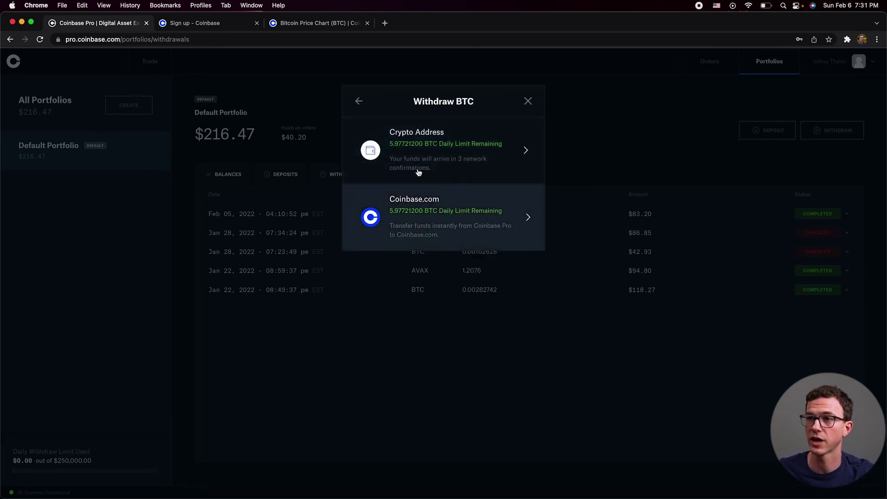
# - Withdraw BTC to a crypto address with an amount of 0.0005 BTC
pyautogui.click(433, 151)
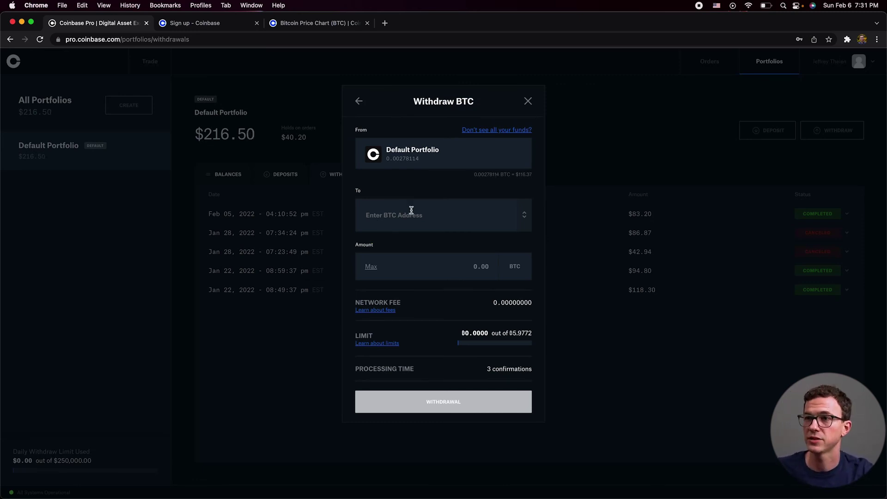
pyautogui.click(474, 268)
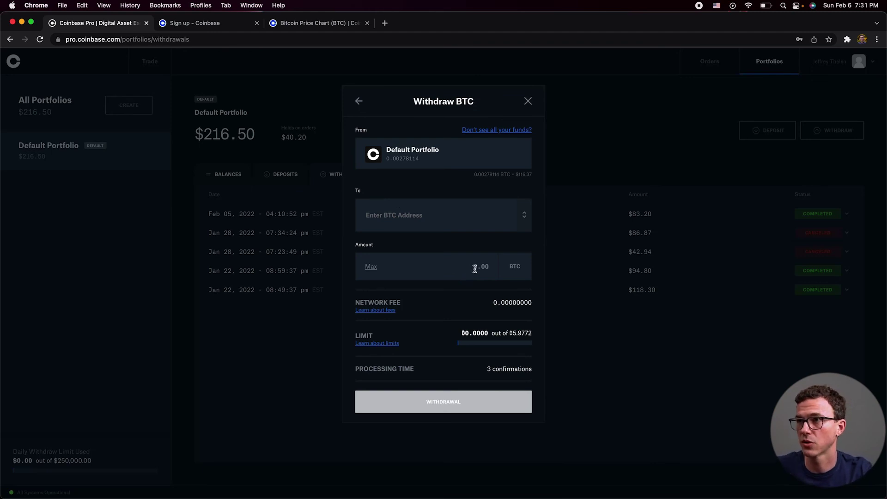
pyautogui.write('.')
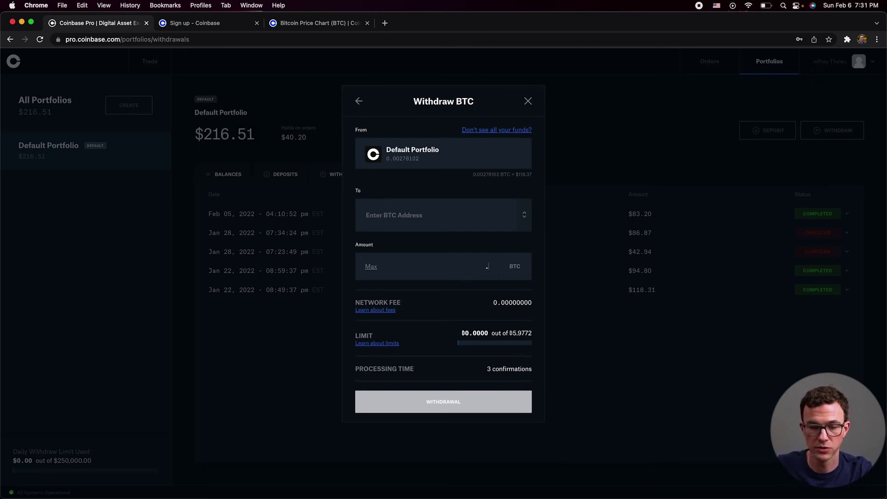
pyautogui.write('0005')
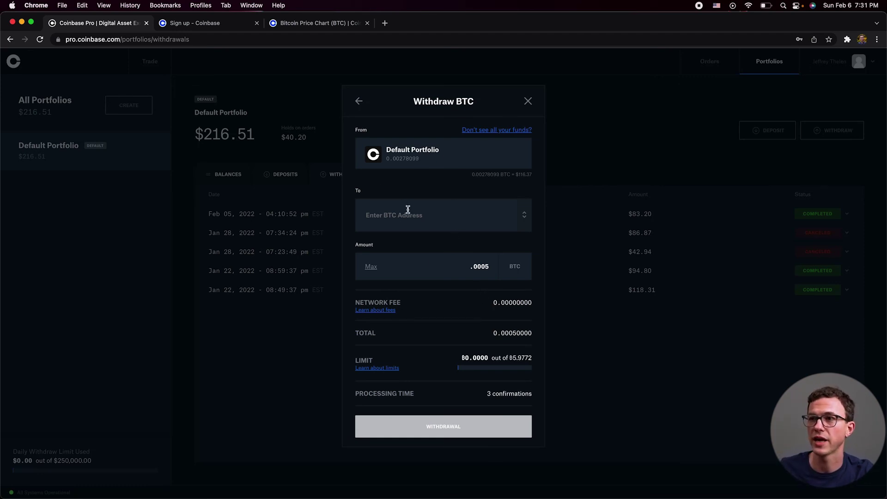
pyautogui.doubleClick(515, 301)
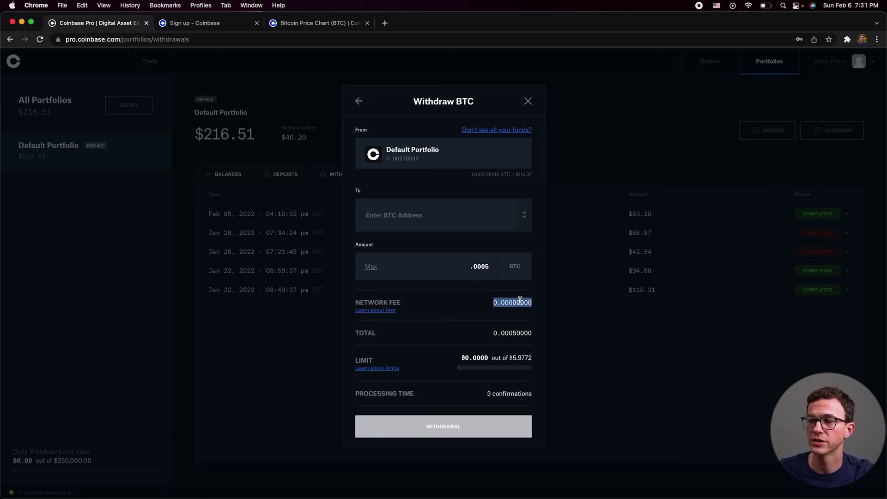